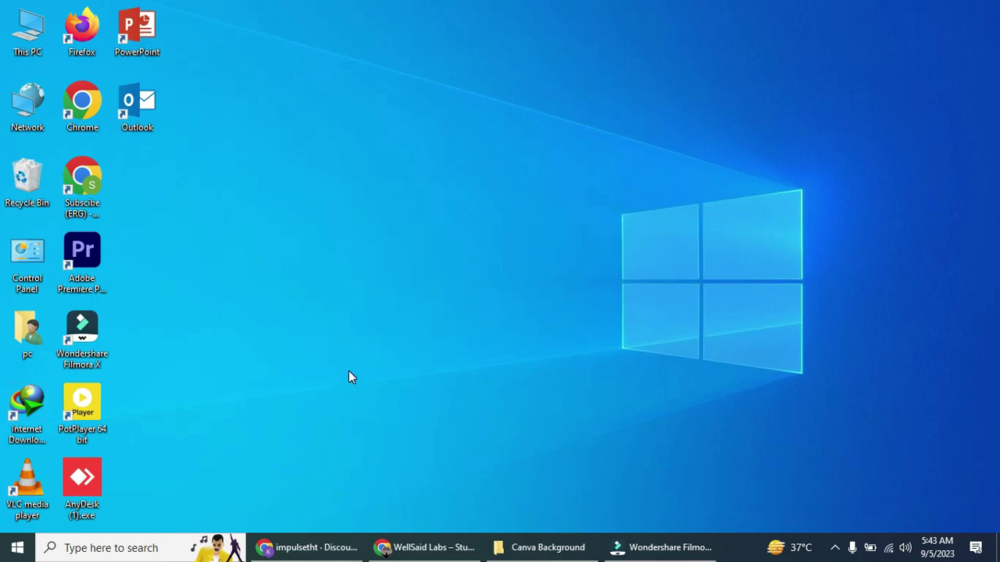
- Open the Apps and sales channels settings of the impulsetht store and go to the Shopify App Store
{"action": "left_click", "coordinate": [306, 548]}
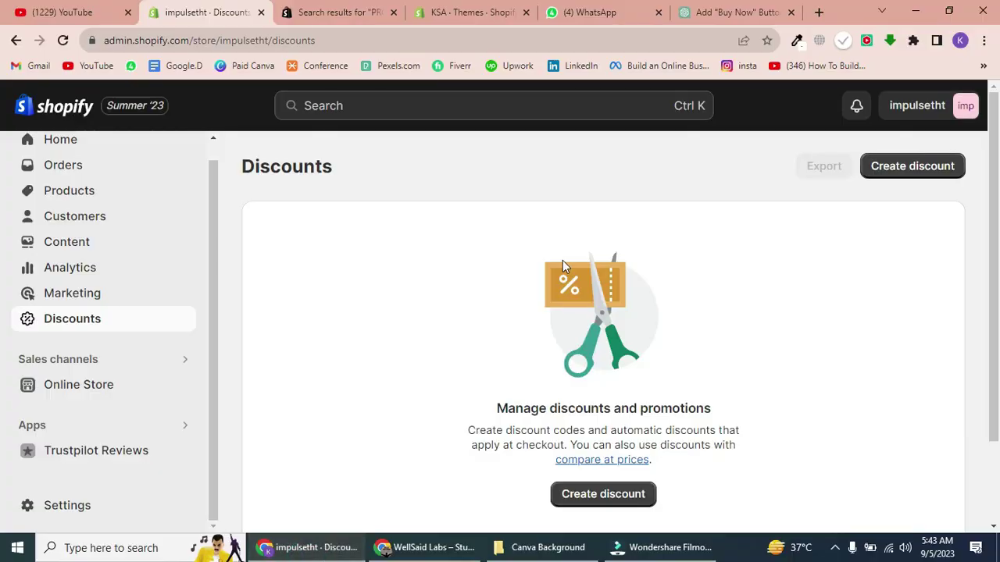
{"action": "scroll", "coordinate": [242, 400], "scroll_direction": "down", "scroll_amount": 1}
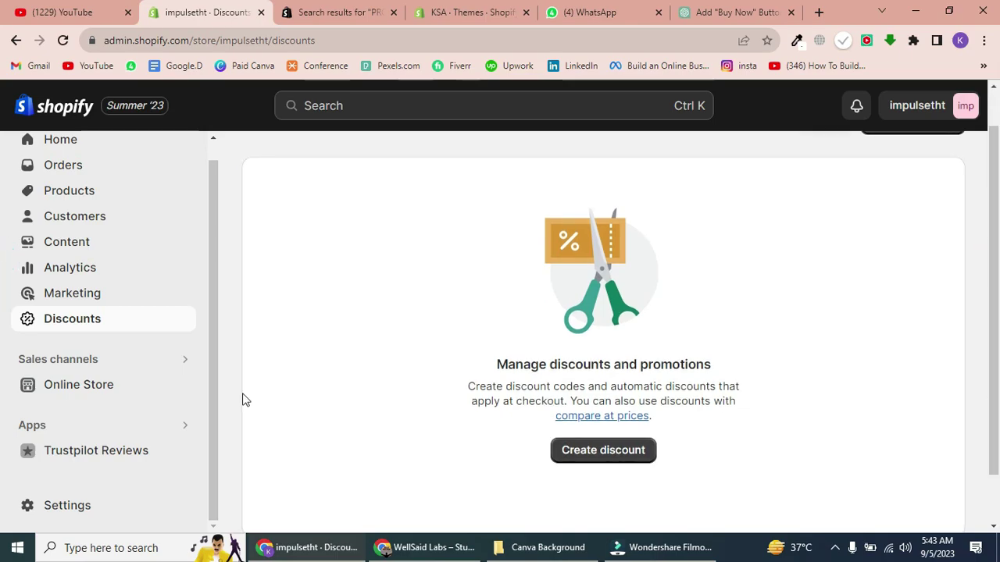
{"action": "left_click", "coordinate": [120, 506]}
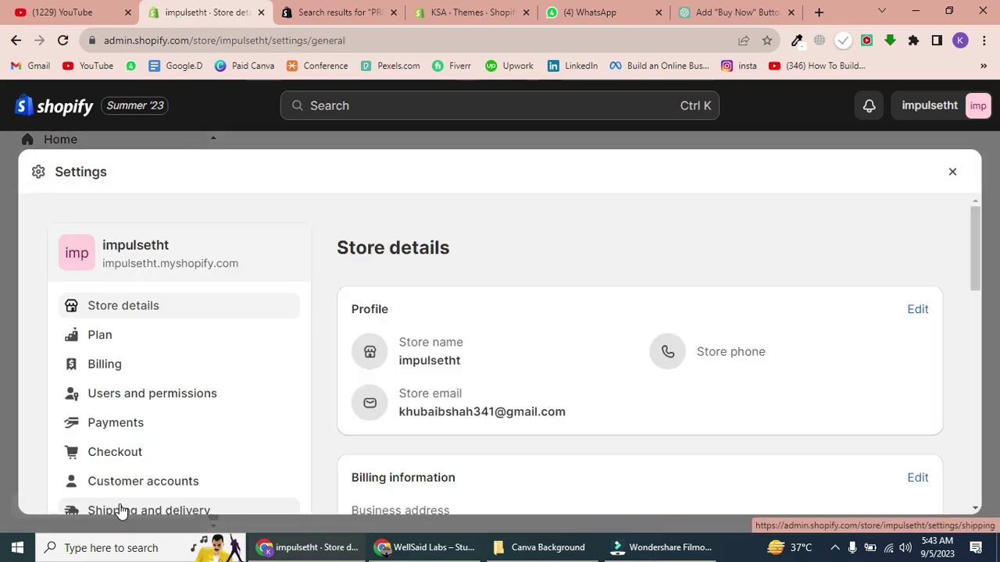
{"action": "left_click_drag", "start_coordinate": [974, 268], "coordinate": [982, 338]}
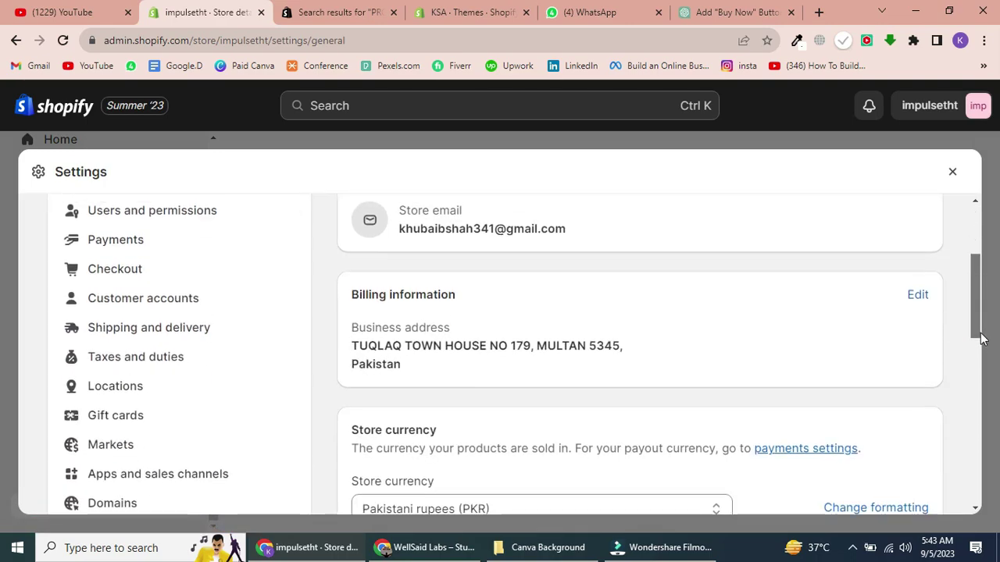
{"action": "scroll", "coordinate": [983, 338], "scroll_direction": "down", "scroll_amount": 3}
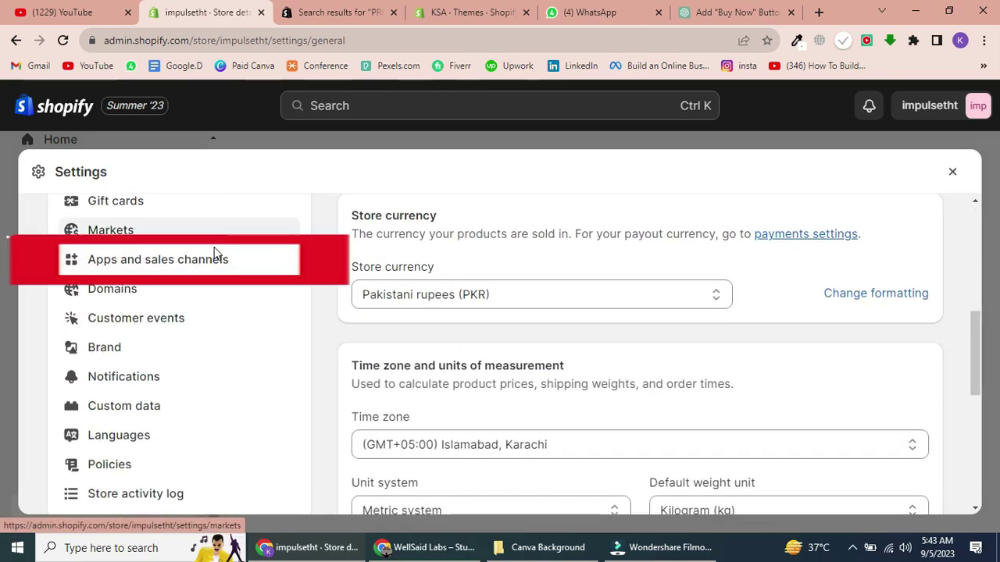
{"action": "left_click", "coordinate": [212, 257]}
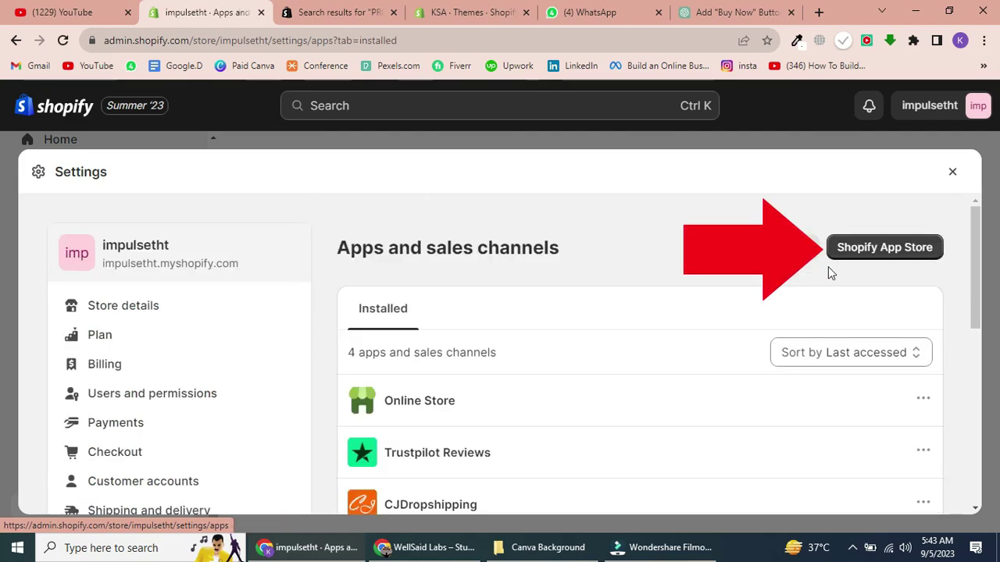
{"action": "left_click", "coordinate": [884, 249]}
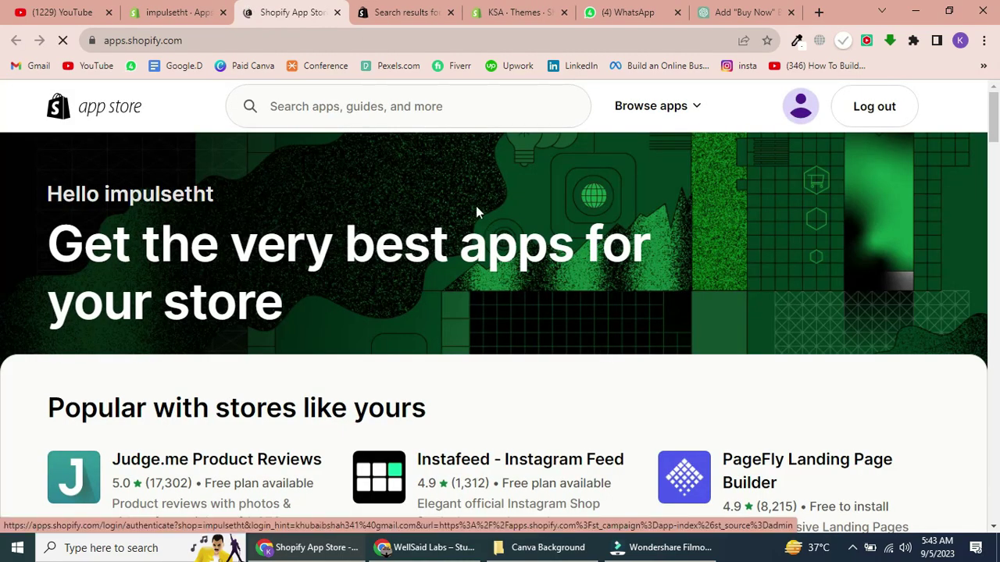
- Search the app store for BUY Button and open the Buy Button channel app page
{"action": "left_click", "coordinate": [461, 102]}
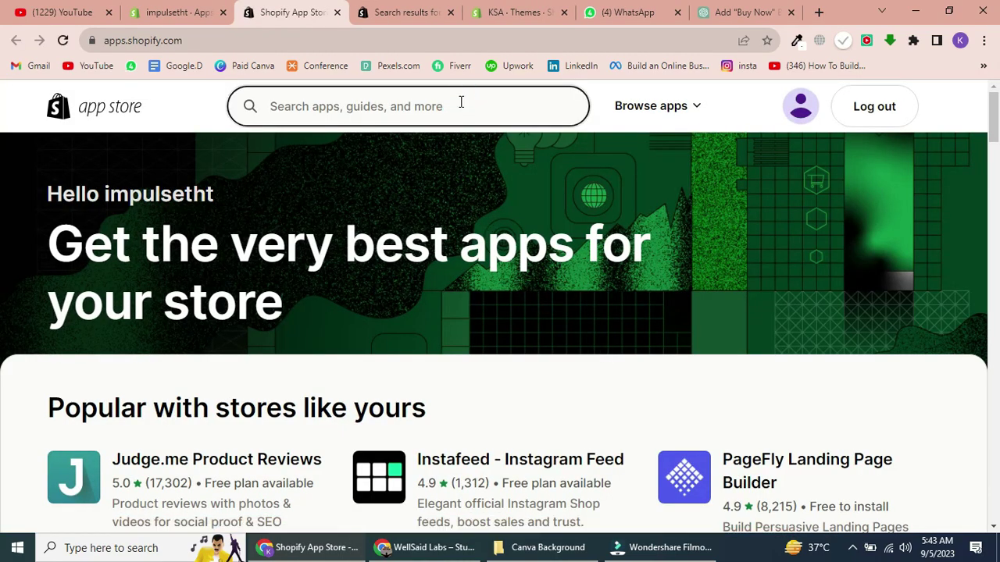
{"action": "type", "text": "buy"}
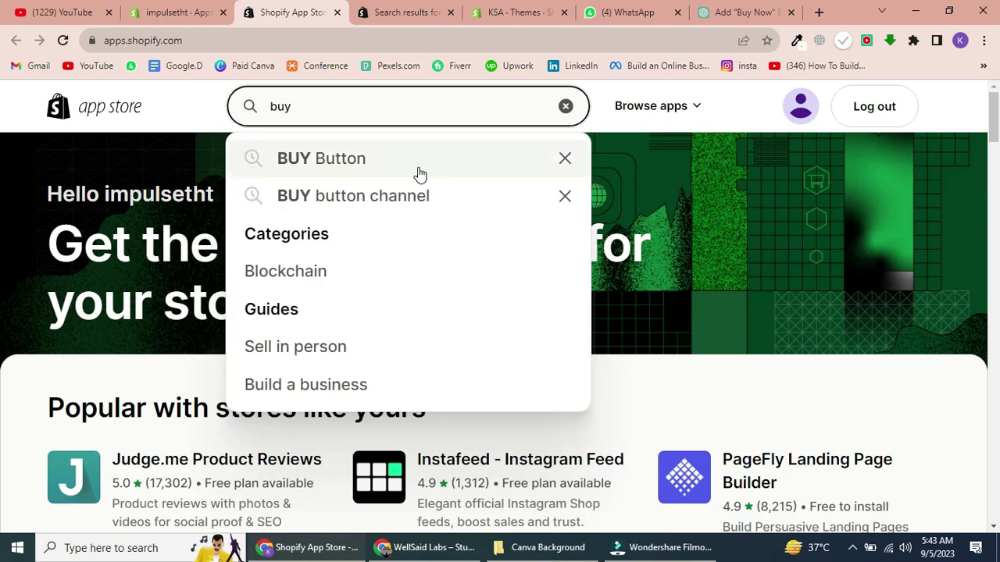
{"action": "left_click", "coordinate": [418, 166]}
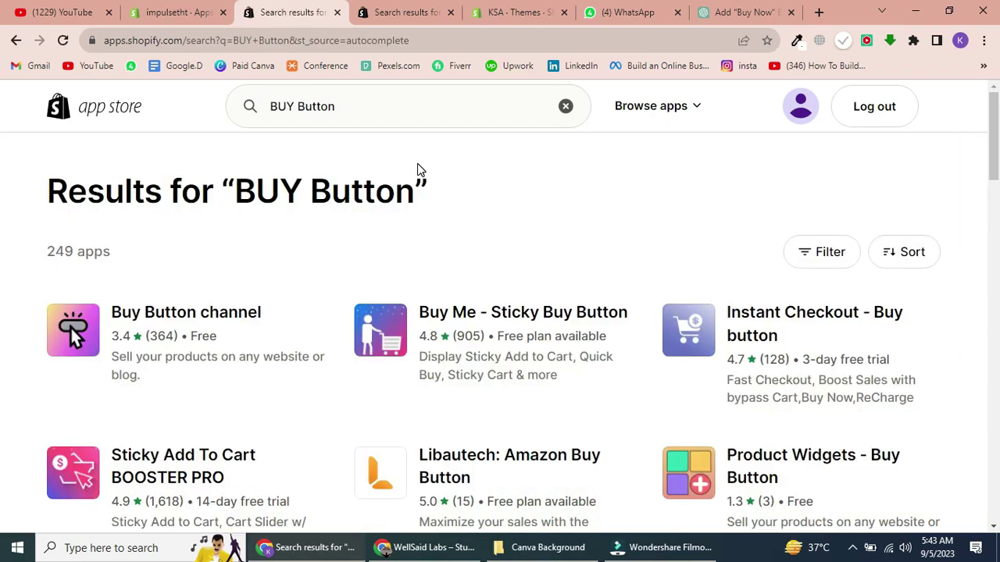
{"action": "left_click", "coordinate": [162, 324]}
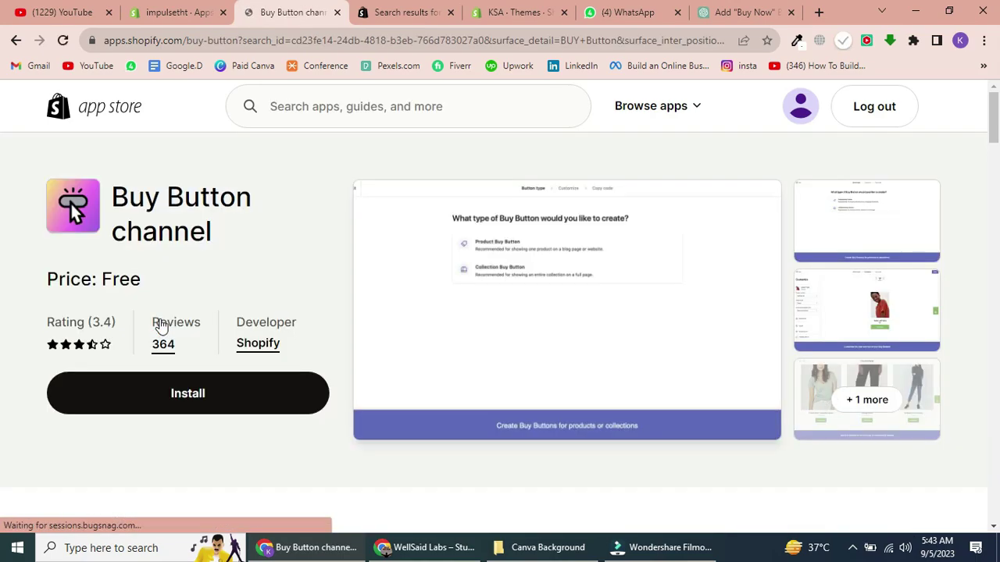
- Install the Buy Button channel app and add it to the store as a sales channel
{"action": "left_click", "coordinate": [198, 400]}
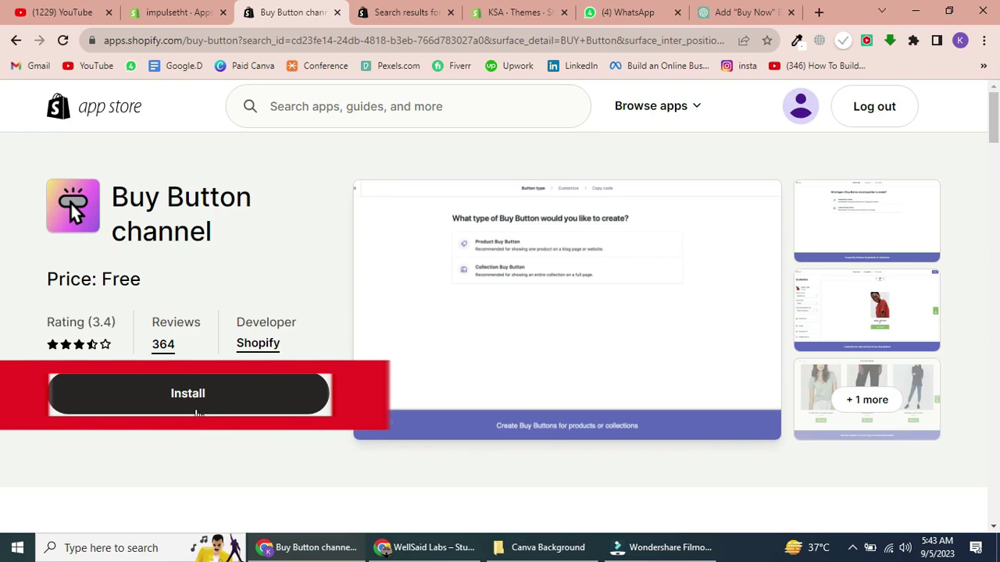
{"action": "left_click", "coordinate": [195, 409]}
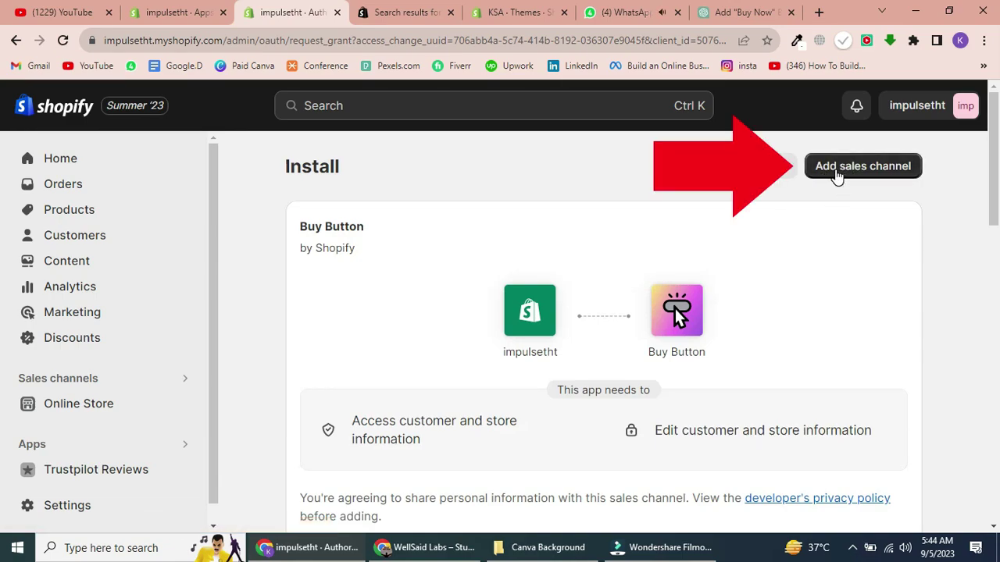
{"action": "left_click", "coordinate": [836, 175]}
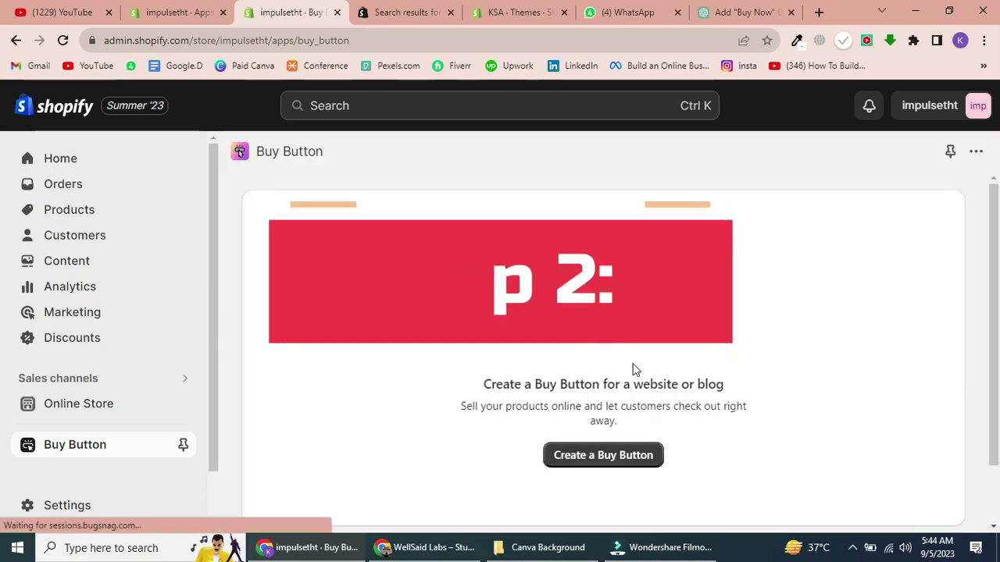
- Create a Product Buy Button for the Fast Drying Sports Tee Shirt Promotion, the Mountain Equipment men's Headpoint Block tee shirt
{"action": "left_click", "coordinate": [582, 462]}
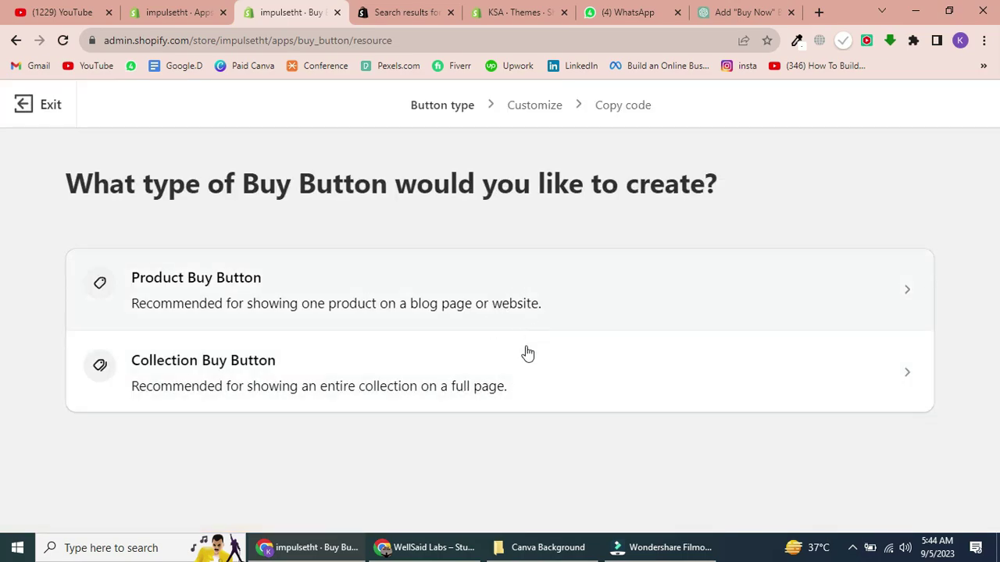
{"action": "left_click", "coordinate": [513, 306]}
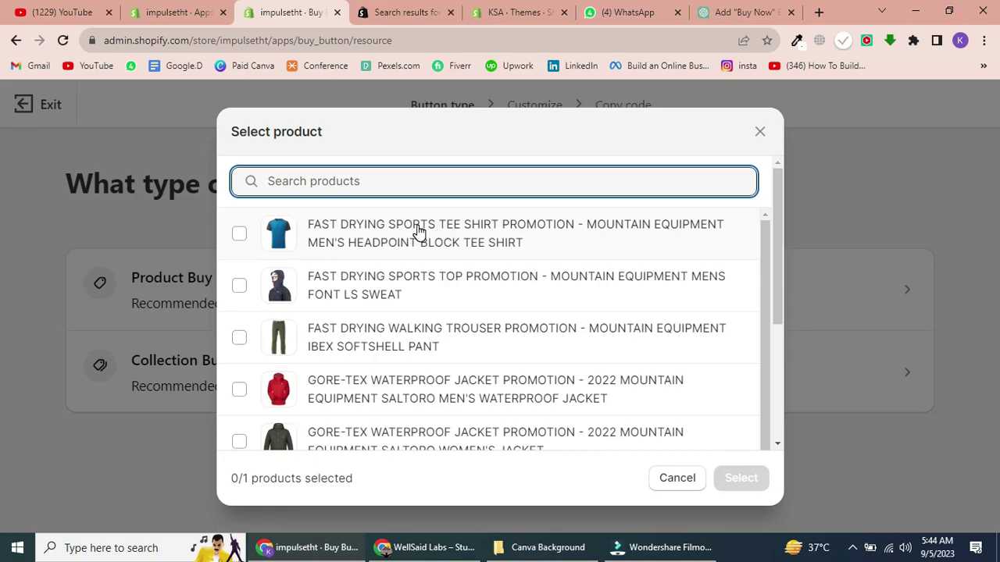
{"action": "left_click", "coordinate": [412, 230]}
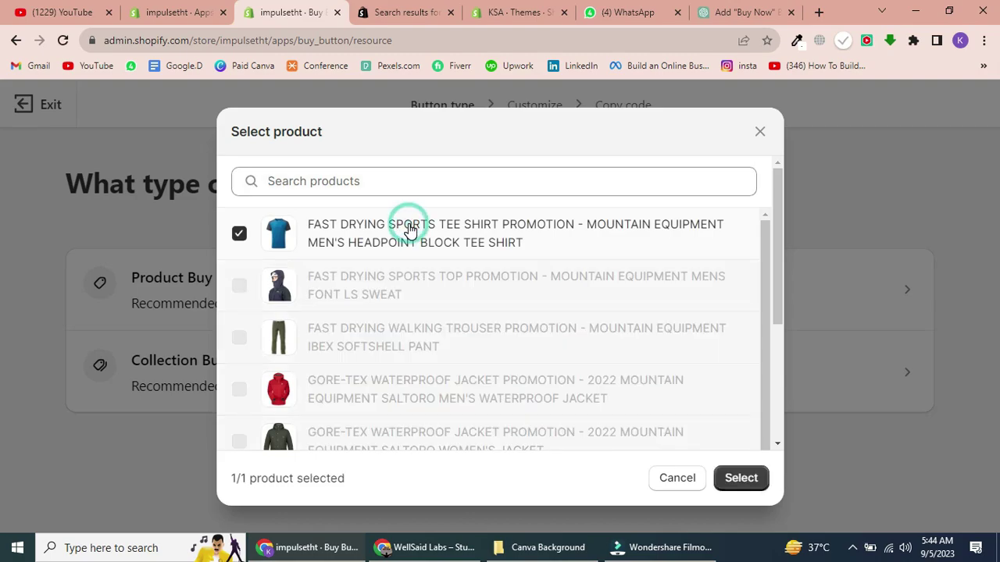
{"action": "left_click", "coordinate": [739, 478]}
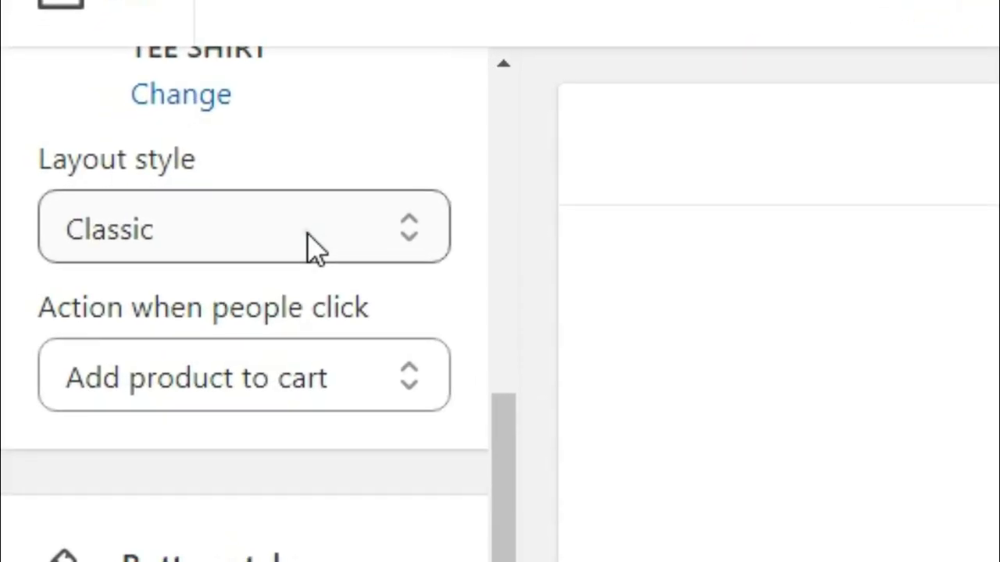
- Switch the layout style to Basic and back to Classic, and set the click action to Direct to checkout
{"action": "left_click", "coordinate": [218, 224]}
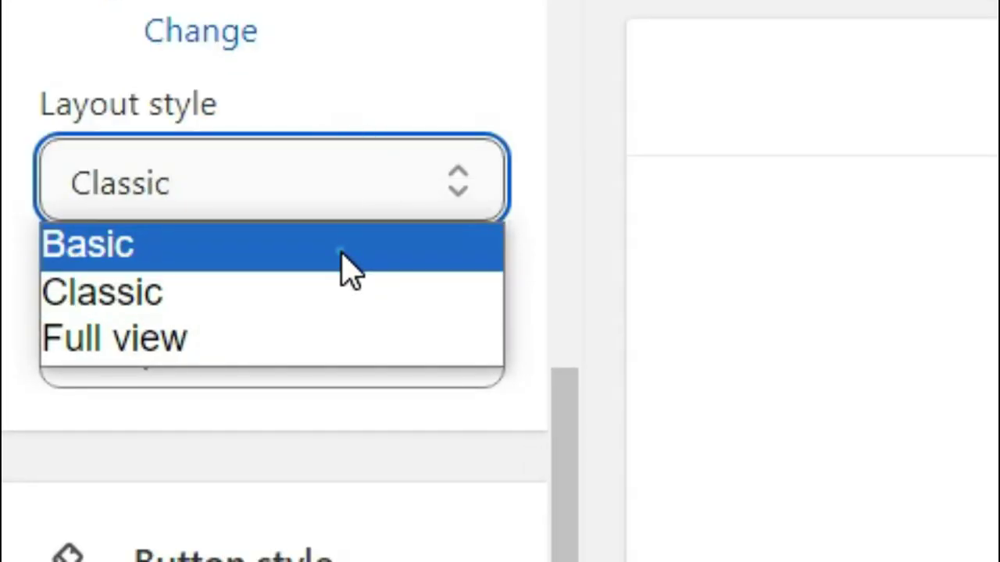
{"action": "left_click", "coordinate": [340, 252]}
{"action": "left_click", "coordinate": [359, 209]}
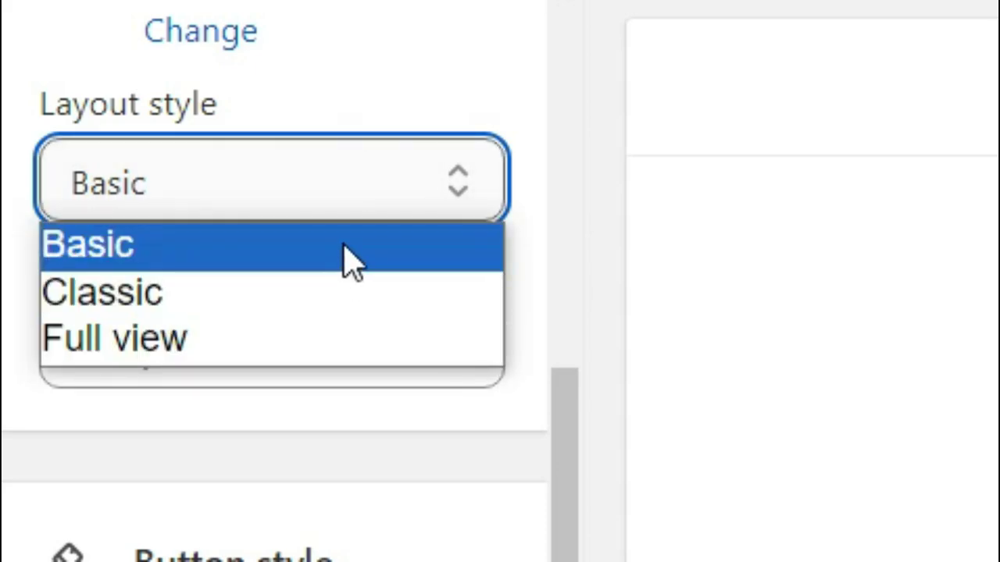
{"action": "left_click", "coordinate": [352, 303]}
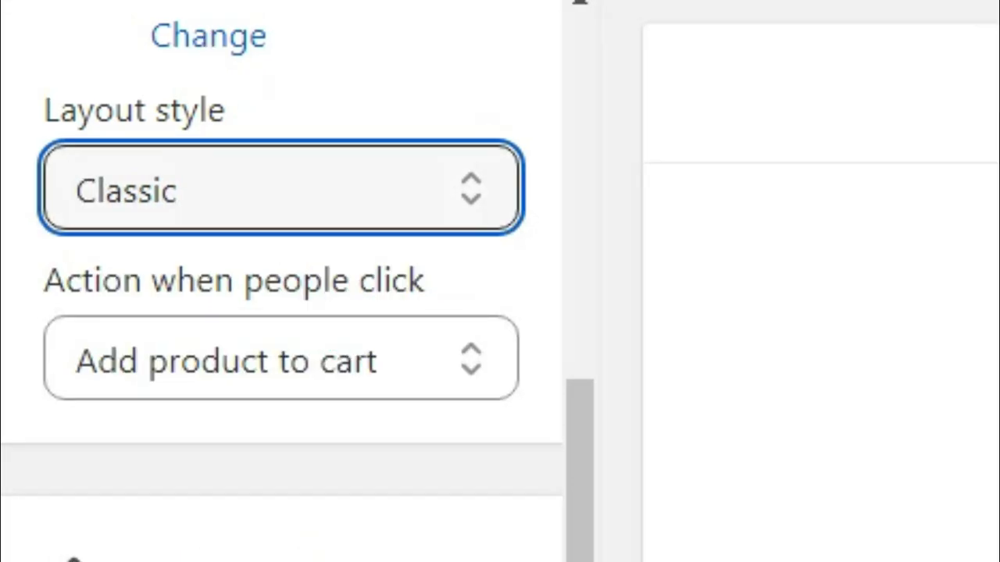
{"action": "left_click", "coordinate": [336, 143]}
{"action": "left_click", "coordinate": [290, 358]}
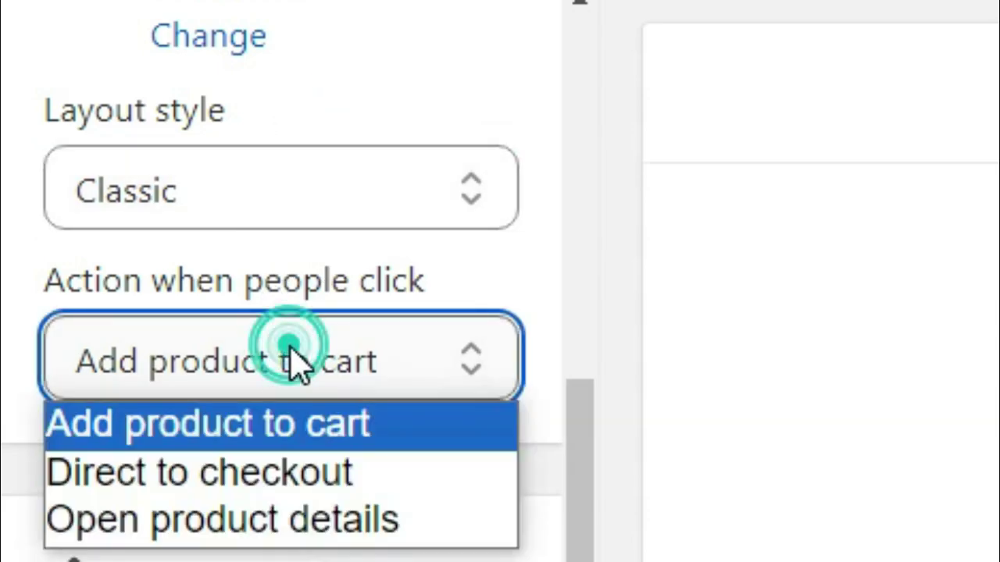
{"action": "left_click", "coordinate": [258, 483]}
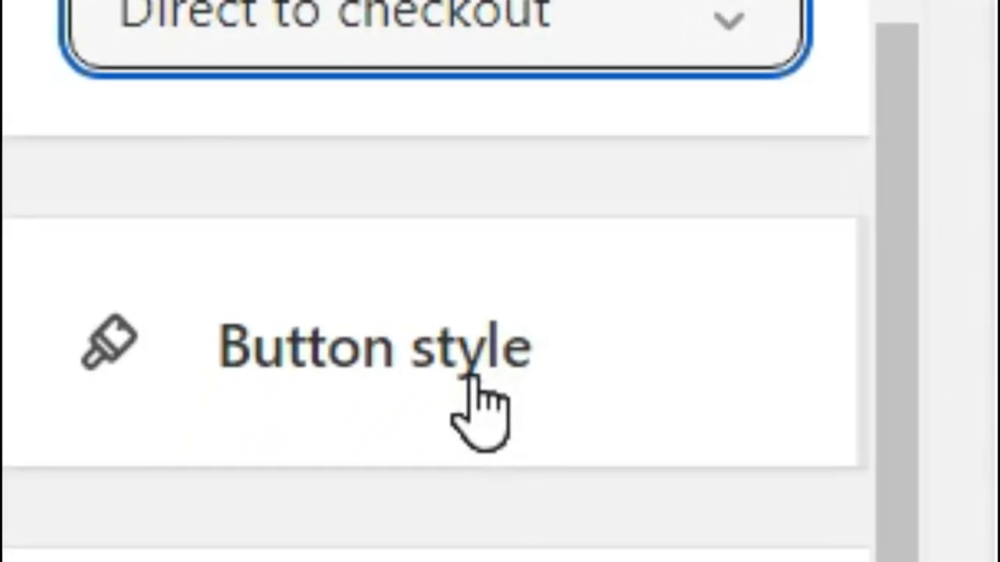
- In the button style settings, set the button corners to 0 px and the button width to 36 px
{"action": "left_click", "coordinate": [422, 447]}
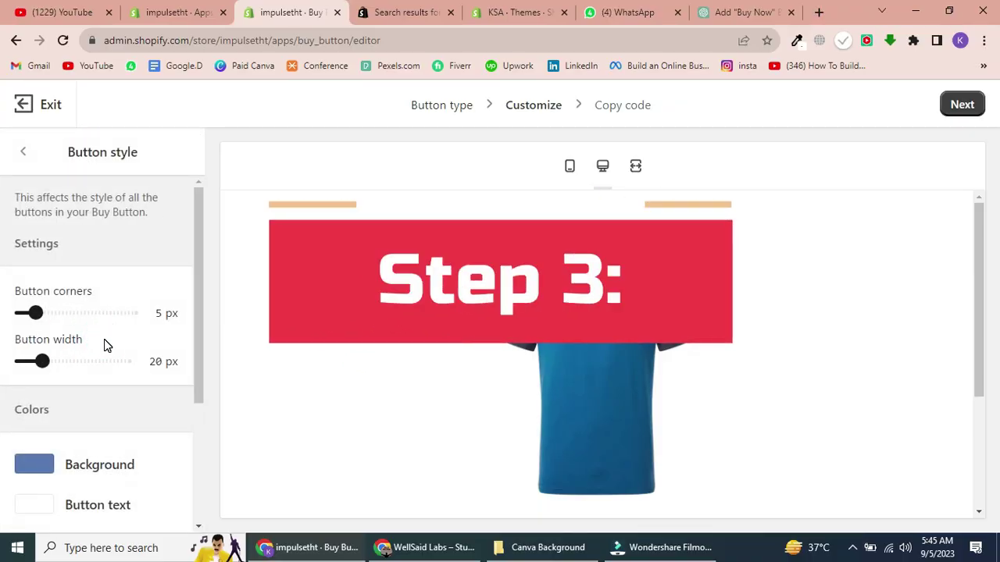
{"action": "left_click", "coordinate": [37, 312]}
{"action": "mouse_move", "coordinate": [39, 313]}
{"action": "left_mouse_down"}
{"action": "mouse_move", "coordinate": [82, 312]}
{"action": "mouse_move", "coordinate": [22, 313]}
{"action": "left_mouse_up"}
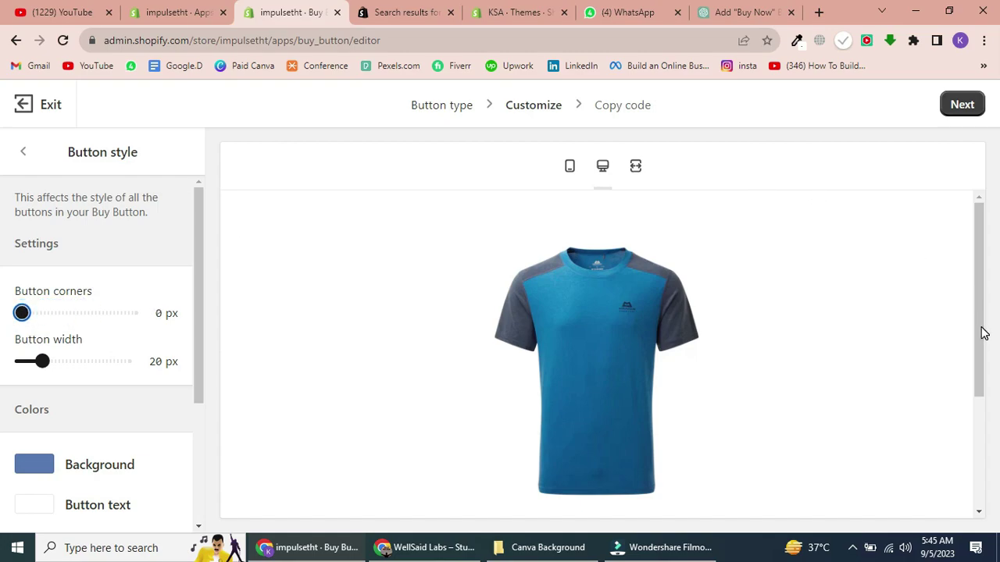
{"action": "left_click_drag", "start_coordinate": [983, 334], "coordinate": [983, 454]}
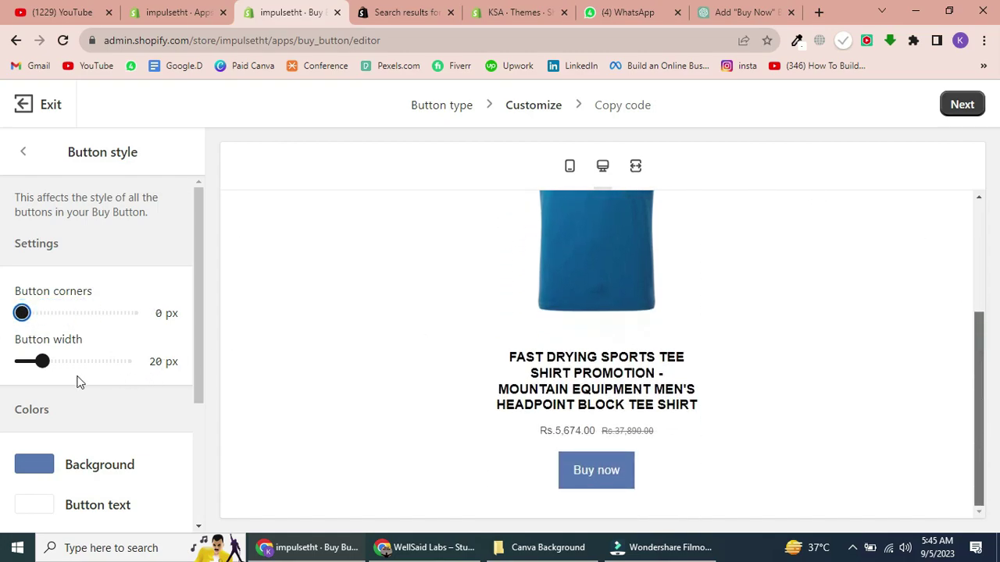
{"action": "left_click_drag", "start_coordinate": [42, 361], "coordinate": [58, 361]}
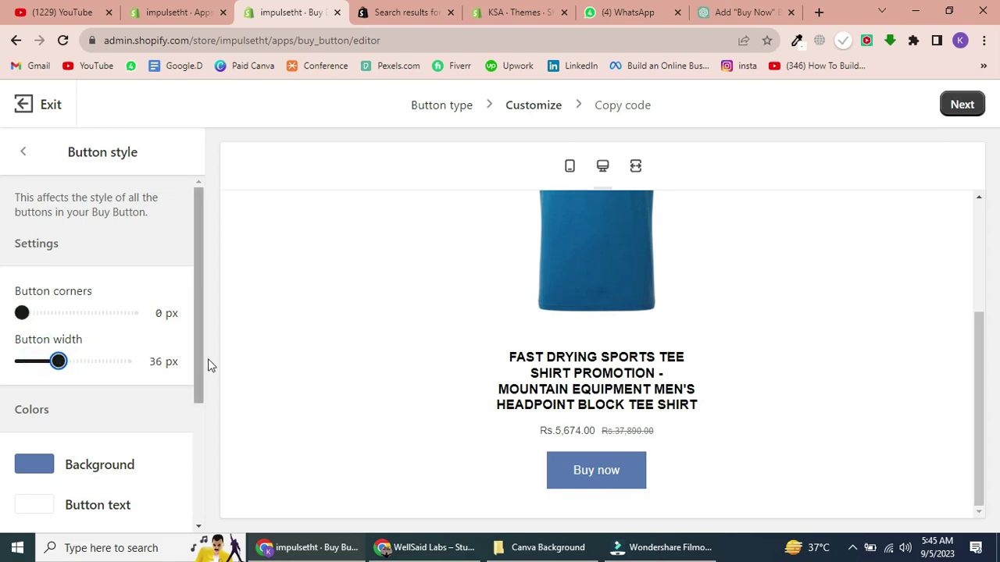
{"action": "left_click_drag", "start_coordinate": [199, 366], "coordinate": [159, 282]}
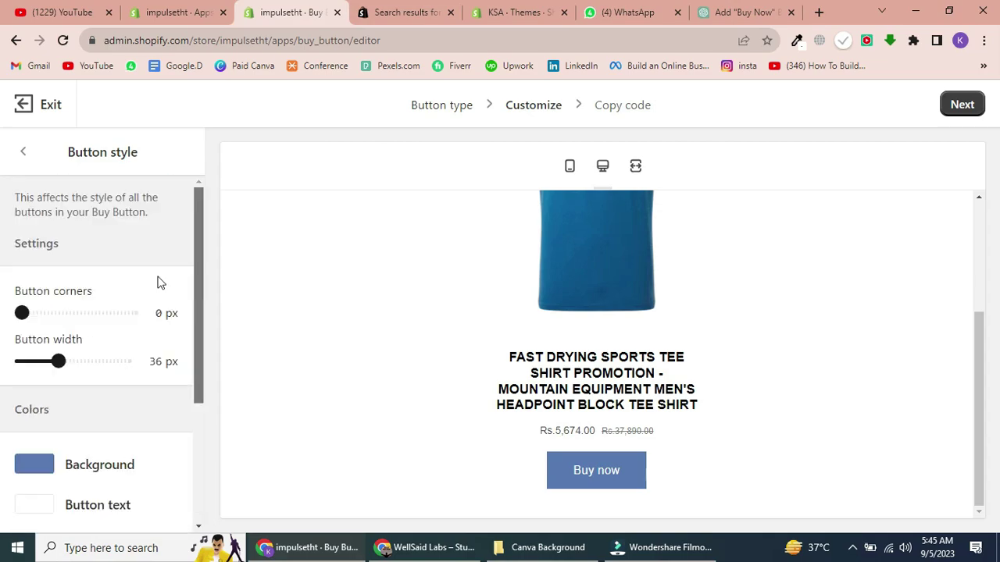
{"action": "left_click", "coordinate": [24, 154]}
- Set the action when people click to Add product to cart and open the Shopping cart settings
{"action": "left_click", "coordinate": [95, 264]}
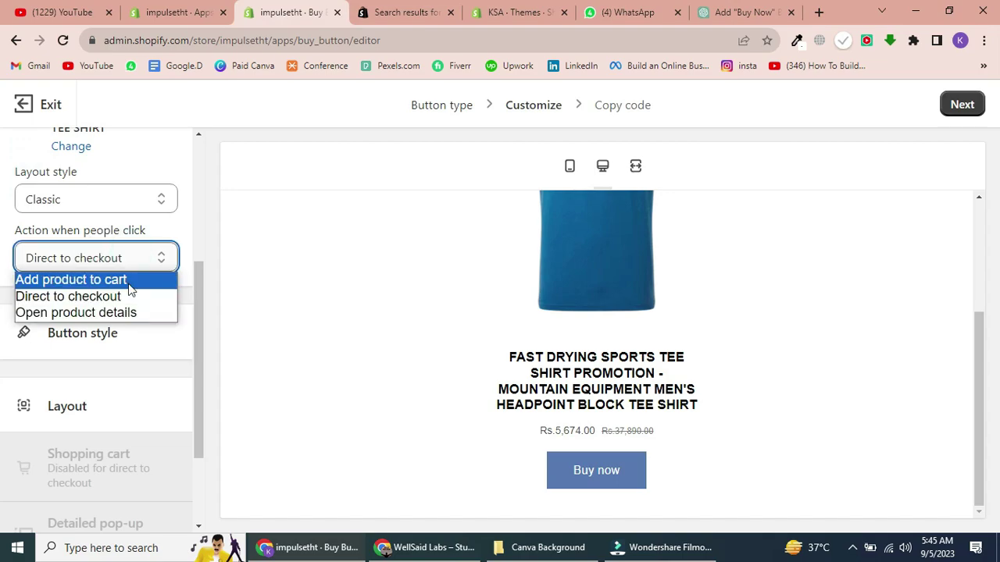
{"action": "left_click", "coordinate": [129, 285]}
{"action": "left_click_drag", "start_coordinate": [198, 335], "coordinate": [201, 389]}
{"action": "left_click", "coordinate": [107, 369]}
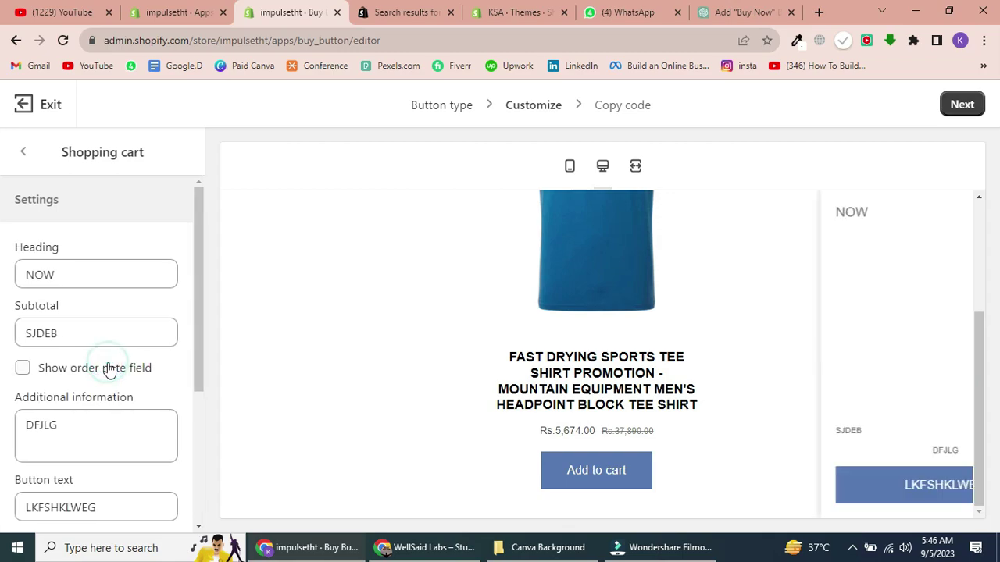
- Change the shopping cart's heading to DSKGD and its subtotal label to XKJV
{"action": "left_click", "coordinate": [63, 279]}
{"action": "scroll", "coordinate": [65, 281], "scroll_direction": "down", "scroll_amount": 3}
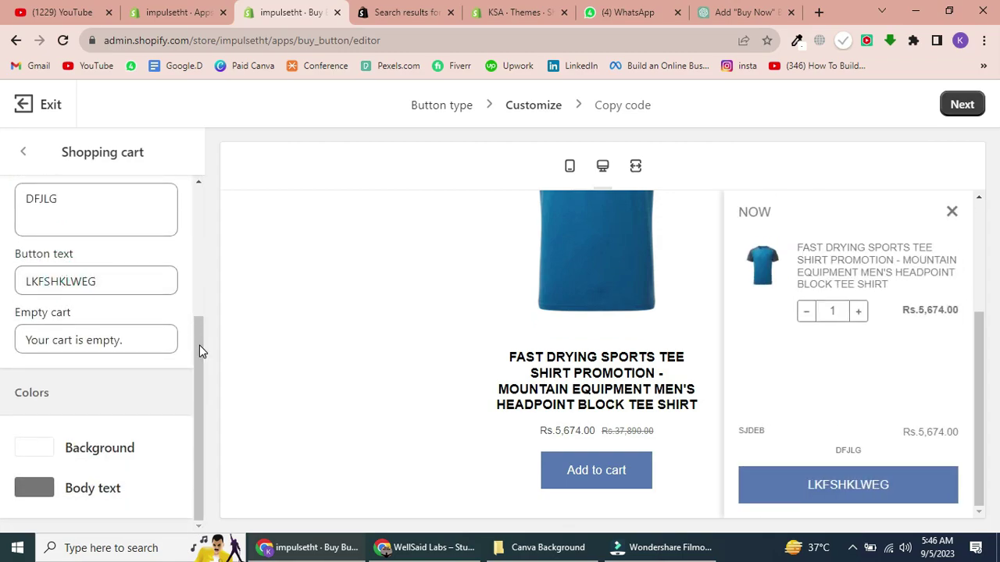
{"action": "left_click_drag", "start_coordinate": [200, 352], "coordinate": [190, 226]}
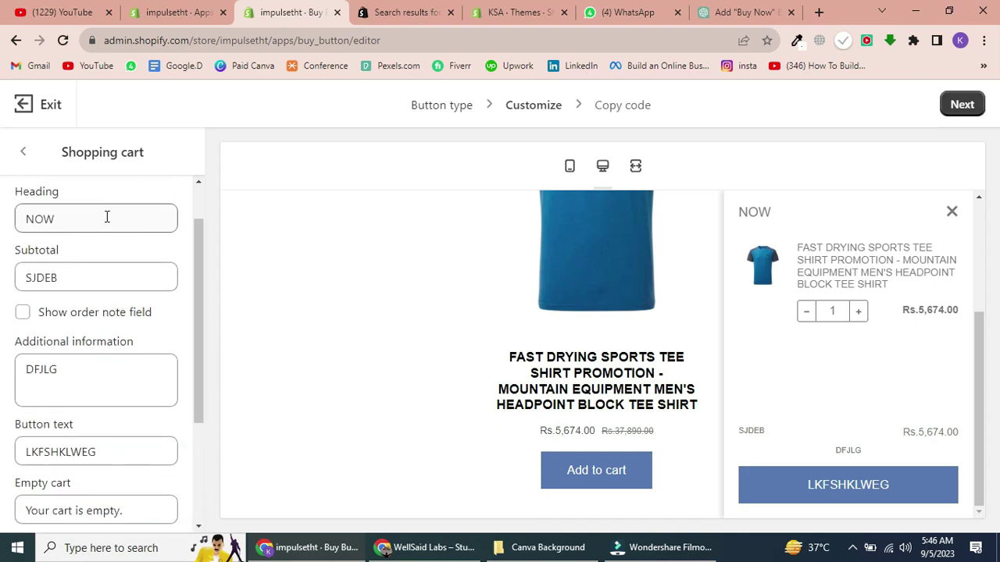
{"action": "double_click", "coordinate": [106, 219]}
{"action": "type", "text": "DSKGD"}
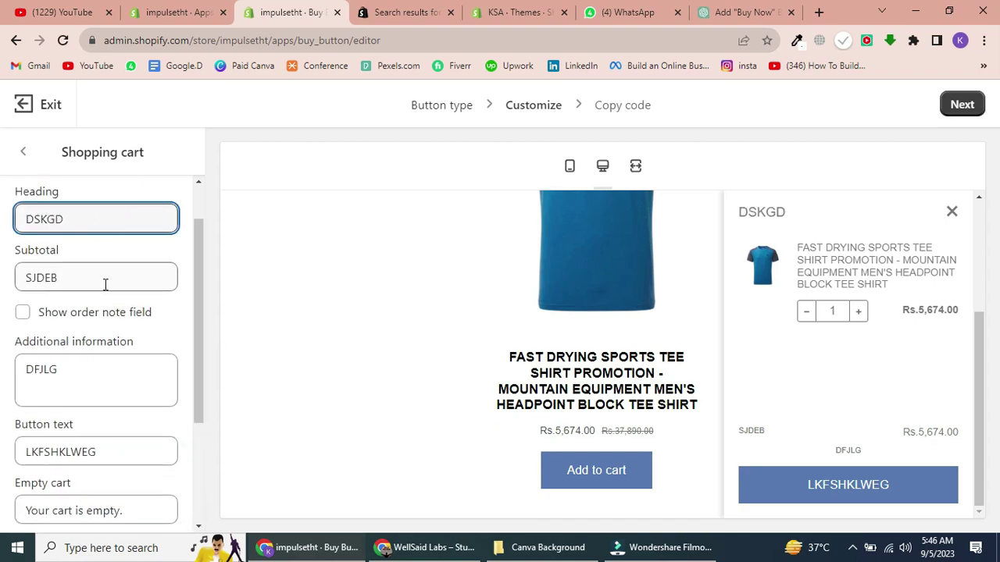
{"action": "left_click", "coordinate": [104, 283]}
{"action": "double_click", "coordinate": [105, 283]}
{"action": "type", "text": "XKJV"}
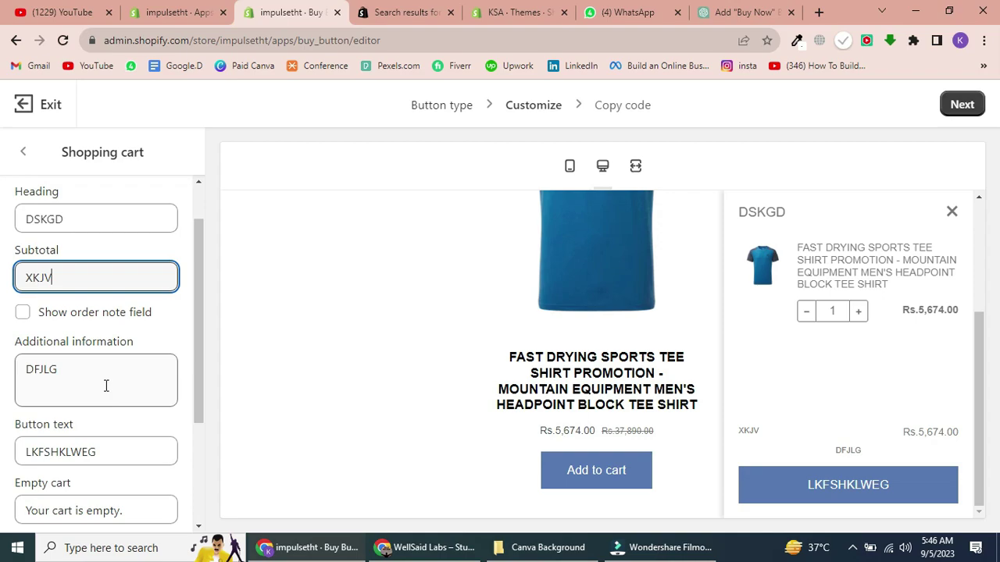
- Change the shopping cart's additional information to XKJVH and its button text to DKJLGDK, and leave the cart settings
{"action": "double_click", "coordinate": [106, 386]}
{"action": "type", "text": "XKJVH"}
{"action": "double_click", "coordinate": [109, 452]}
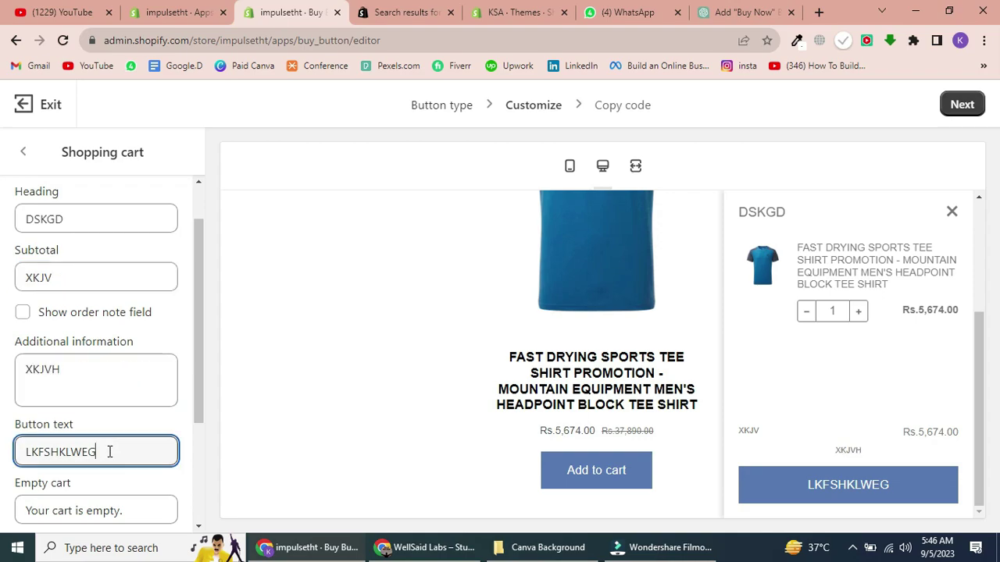
{"action": "type", "text": "DKJLGDK"}
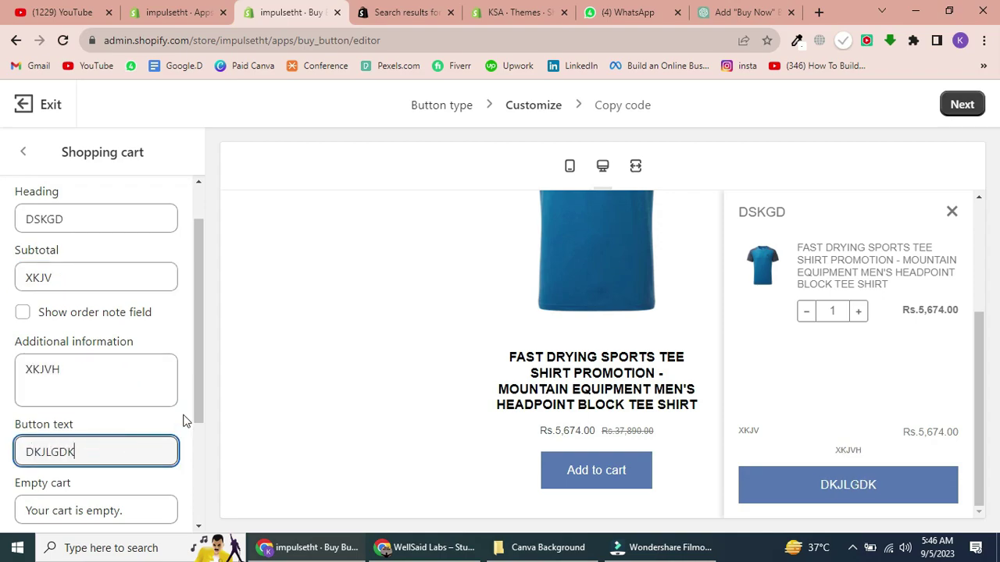
{"action": "left_click_drag", "start_coordinate": [198, 406], "coordinate": [205, 528]}
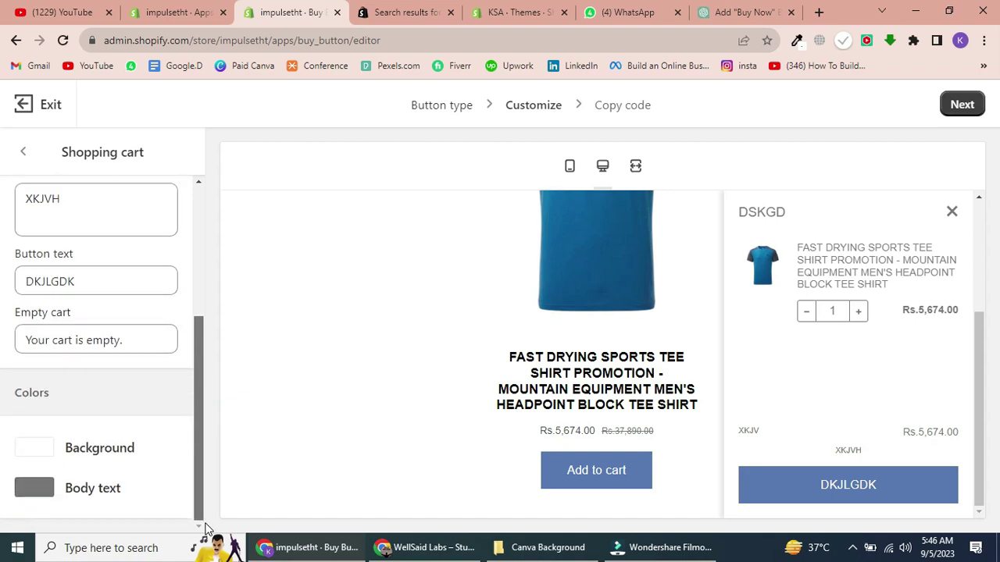
{"action": "left_click", "coordinate": [17, 151]}
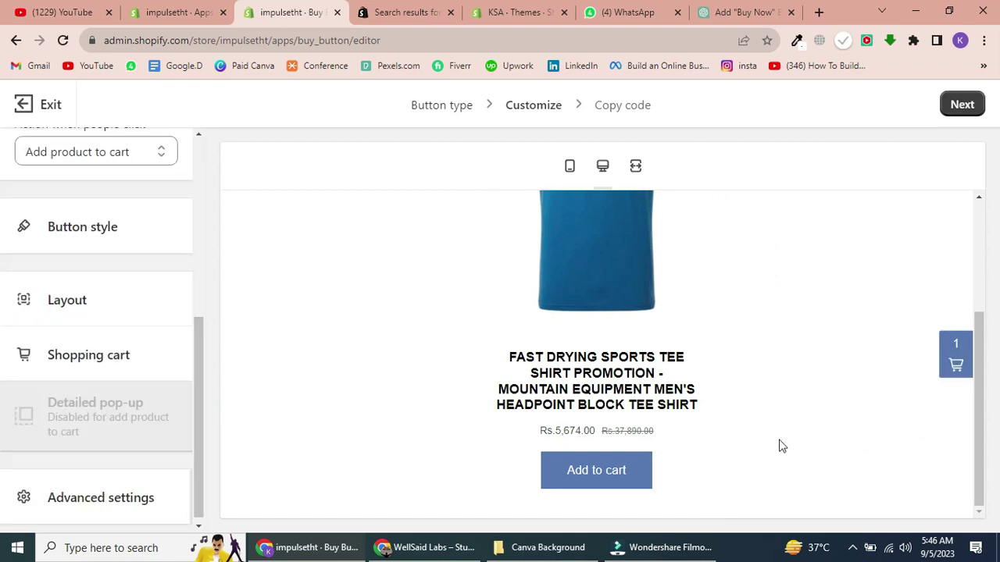
- Finish customizing the Buy Button and copy its generated embed code
{"action": "left_click", "coordinate": [966, 105]}
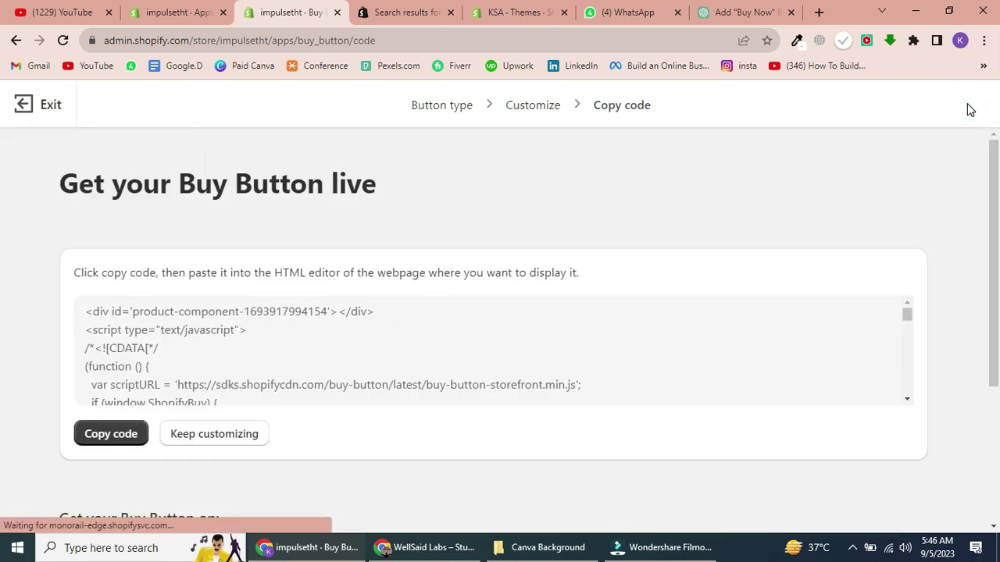
{"action": "scroll", "coordinate": [4, 258], "scroll_direction": "down", "scroll_amount": 2}
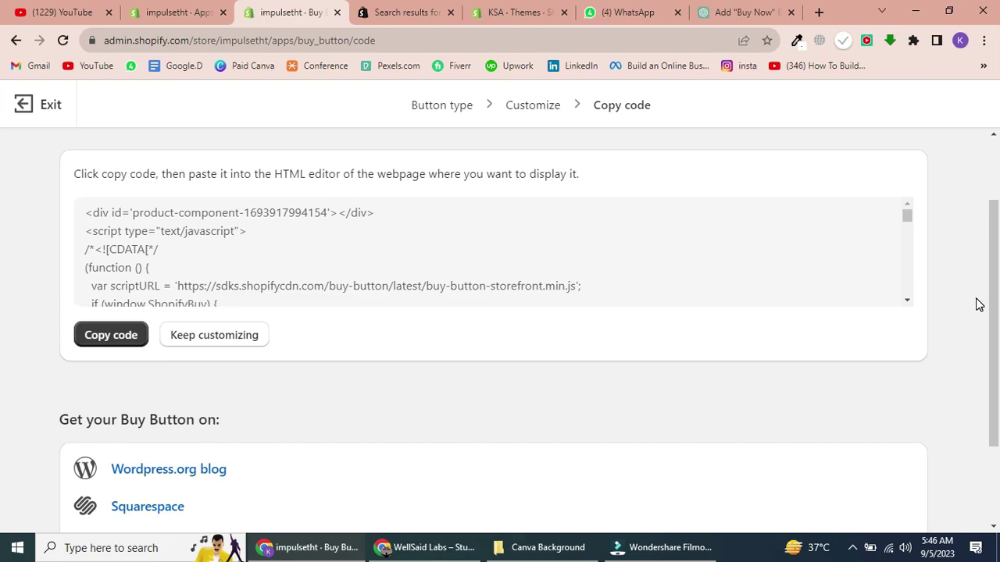
{"action": "left_click", "coordinate": [977, 306]}
{"action": "left_click", "coordinate": [4, 278]}
{"action": "scroll", "coordinate": [4, 313], "scroll_direction": "down", "scroll_amount": 2}
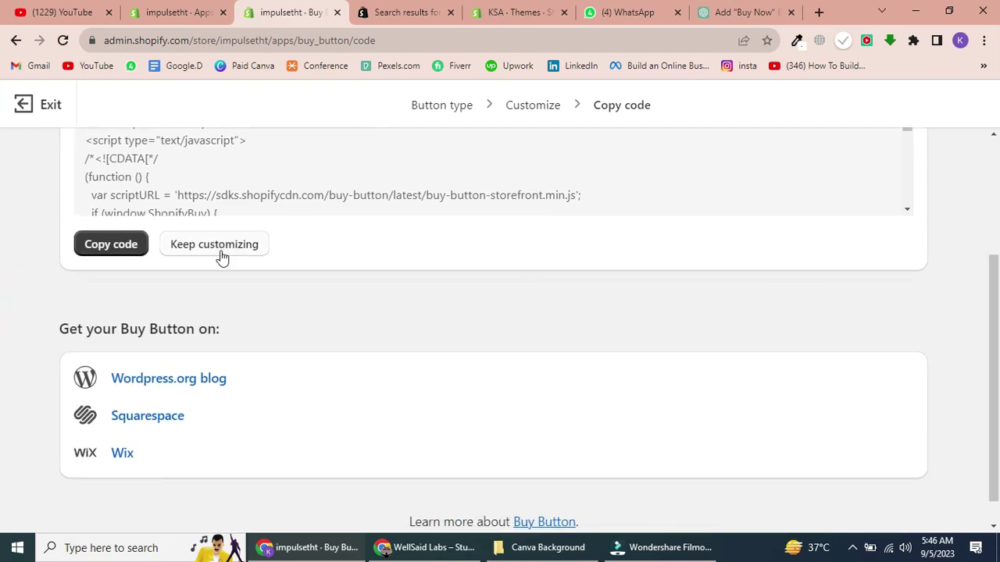
{"action": "left_click", "coordinate": [114, 243]}
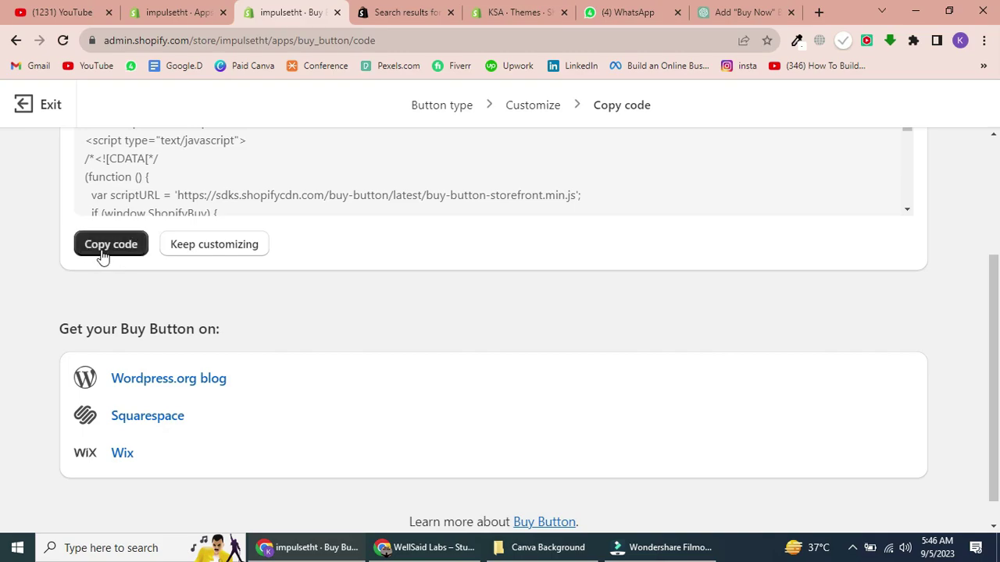
{"action": "left_click", "coordinate": [114, 248]}
{"action": "left_click", "coordinate": [114, 248]}
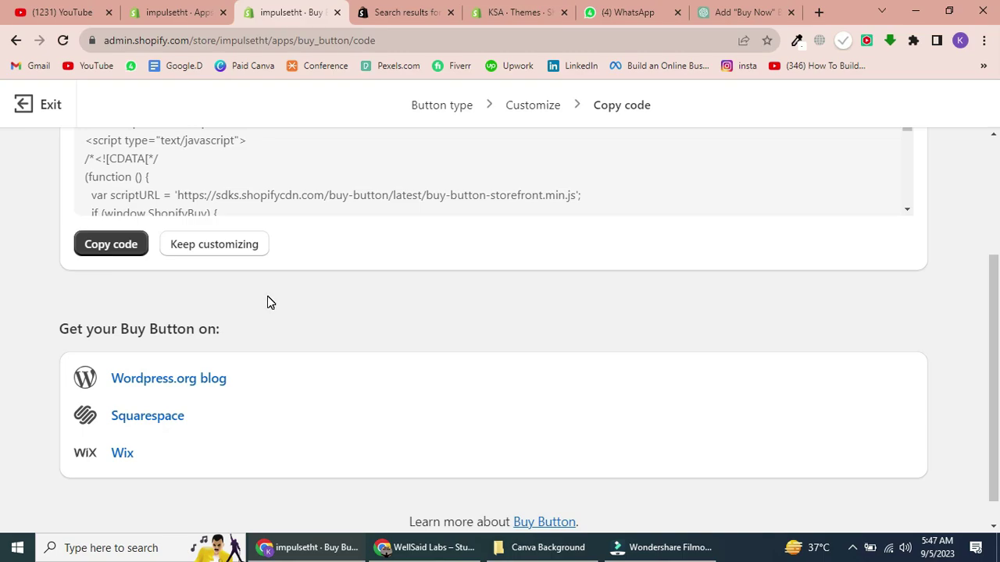
- Add a new page to the online store in the Shopify admin and title it T-shirt
{"action": "left_click", "coordinate": [195, 12]}
{"action": "left_click", "coordinate": [1, 347]}
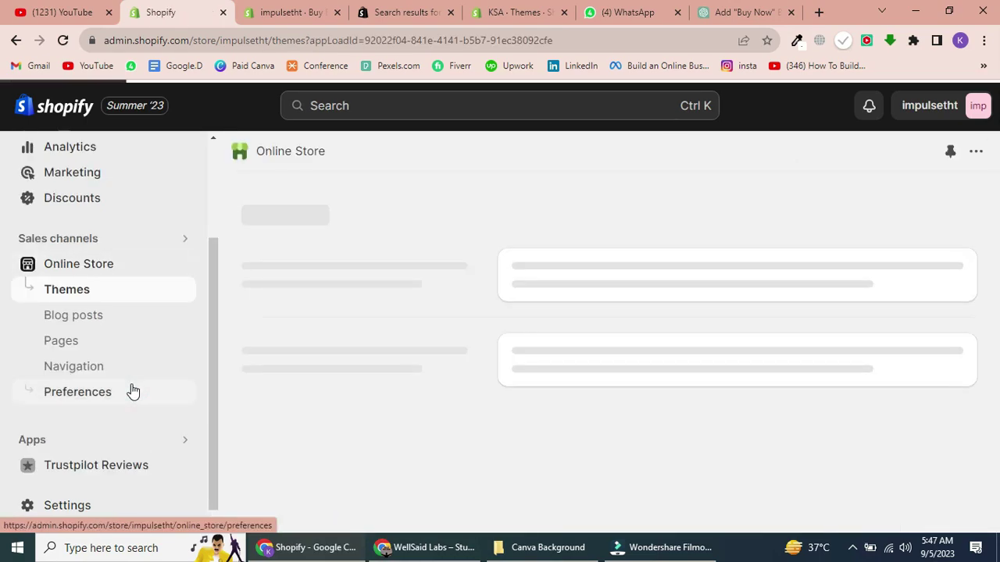
{"action": "left_click", "coordinate": [116, 344]}
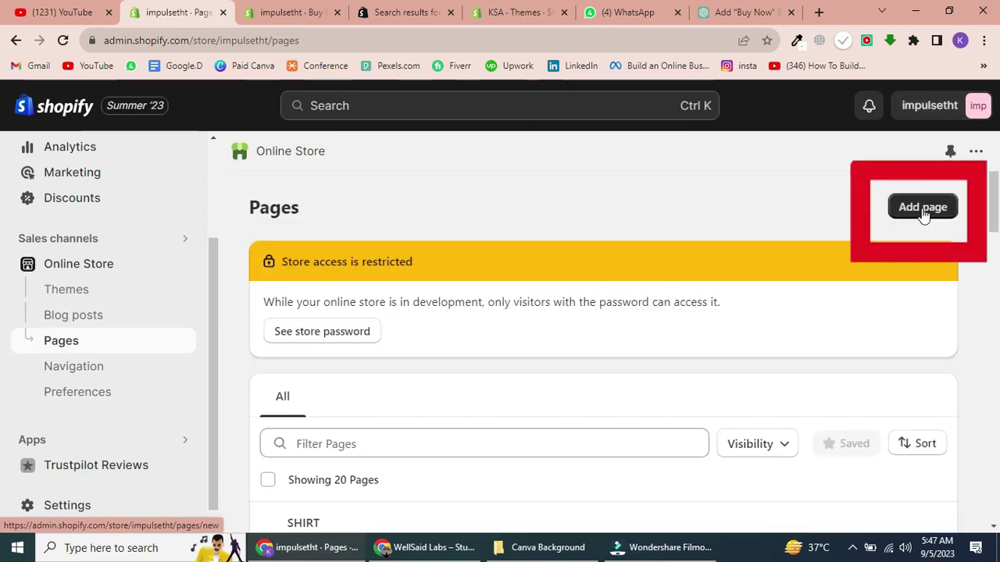
{"action": "left_click", "coordinate": [925, 212]}
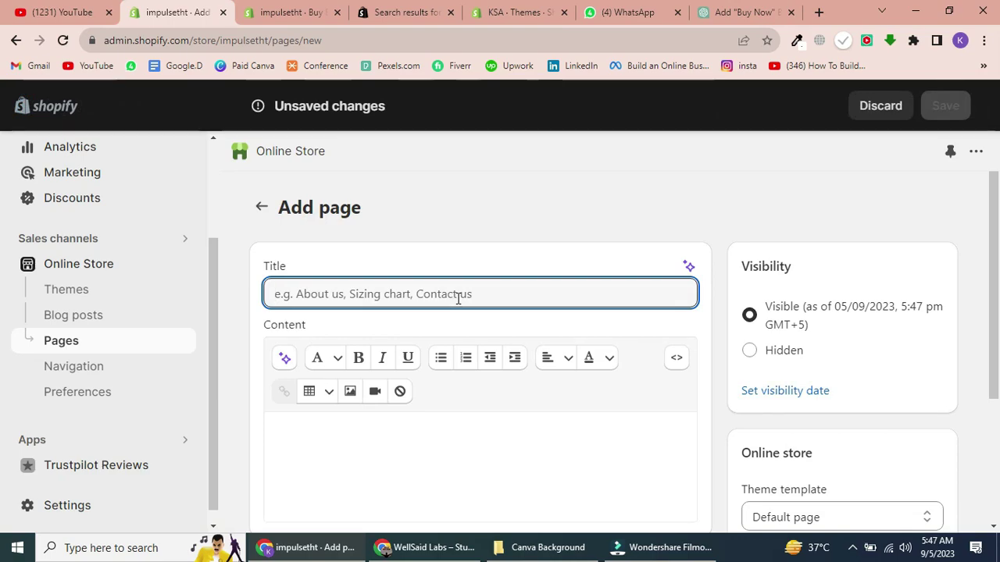
{"action": "type", "text": "T-"}
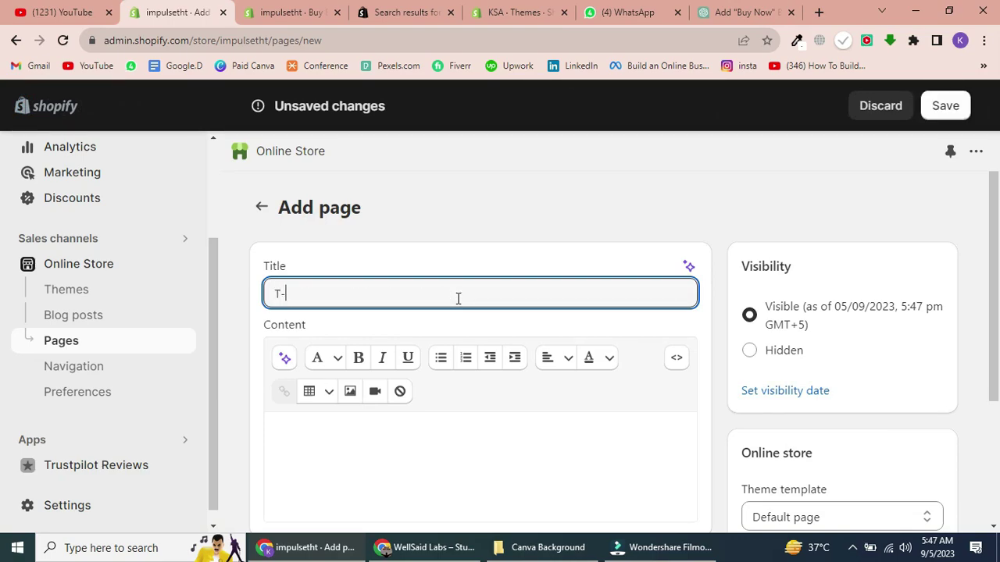
{"action": "type", "text": "shirt"}
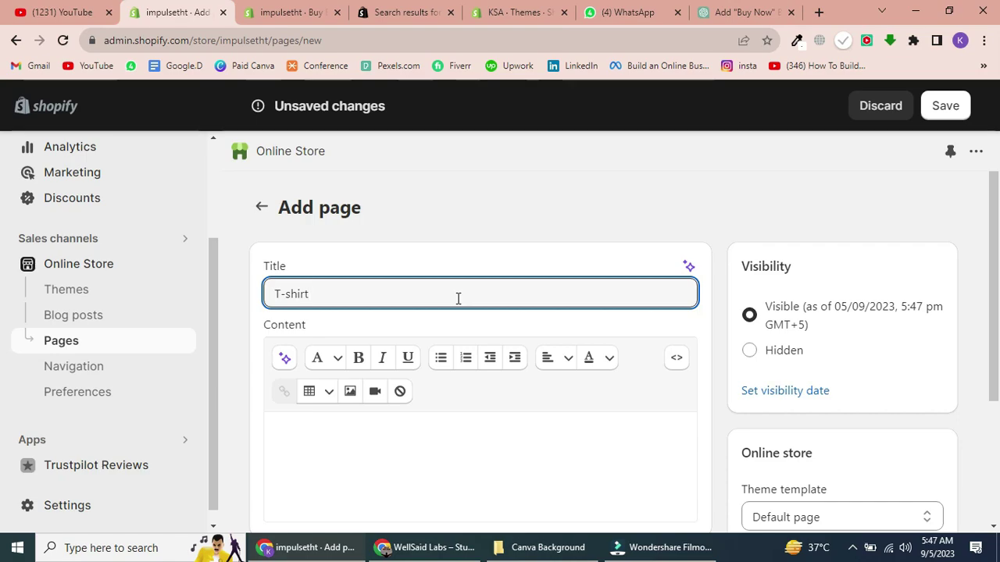
- Paste the copied Buy Button code into the T-shirt page's content as HTML and save the page
{"action": "scroll", "coordinate": [996, 367], "scroll_direction": "down", "scroll_amount": 2}
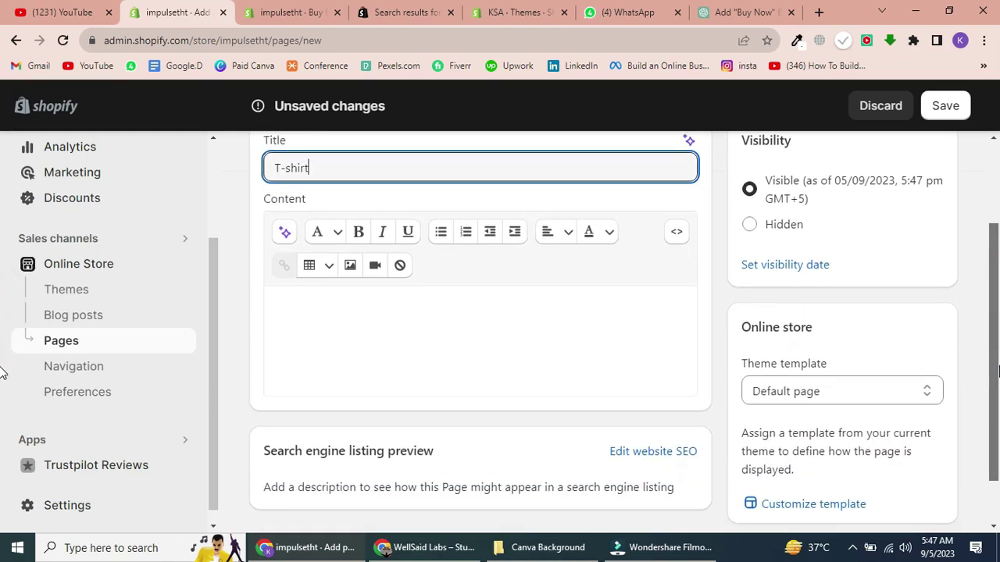
{"action": "left_click", "coordinate": [424, 317]}
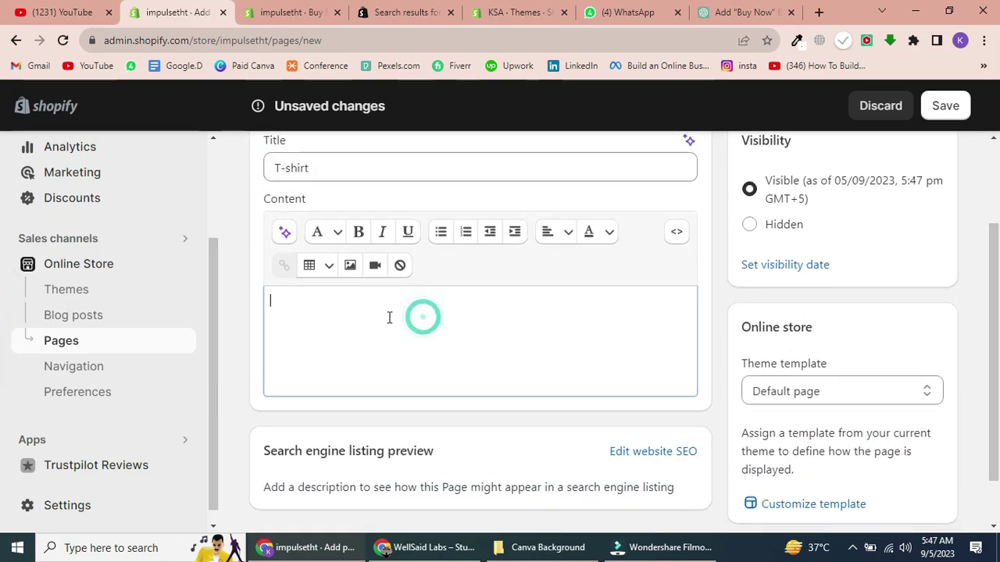
{"action": "left_click", "coordinate": [677, 235]}
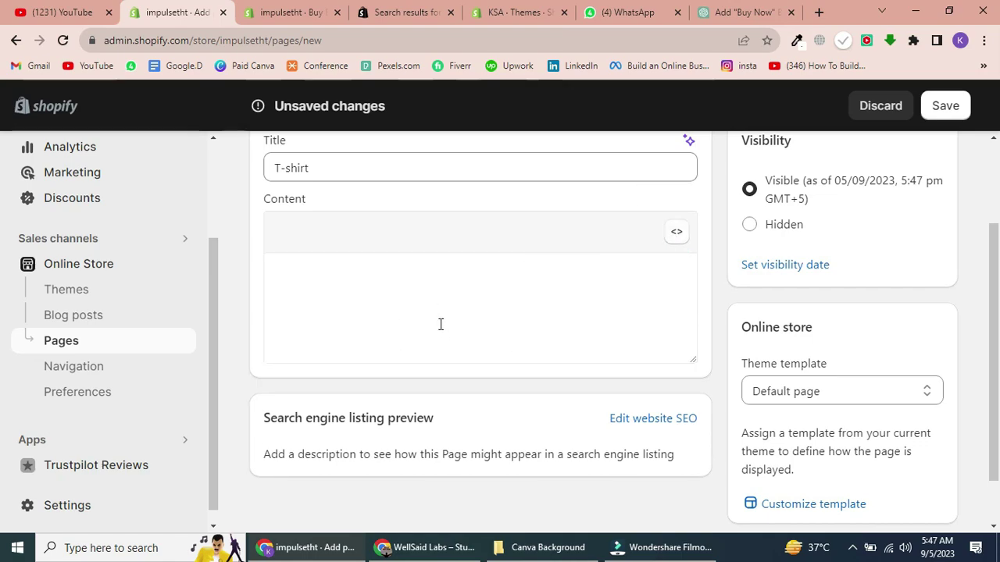
{"action": "left_click", "coordinate": [677, 232]}
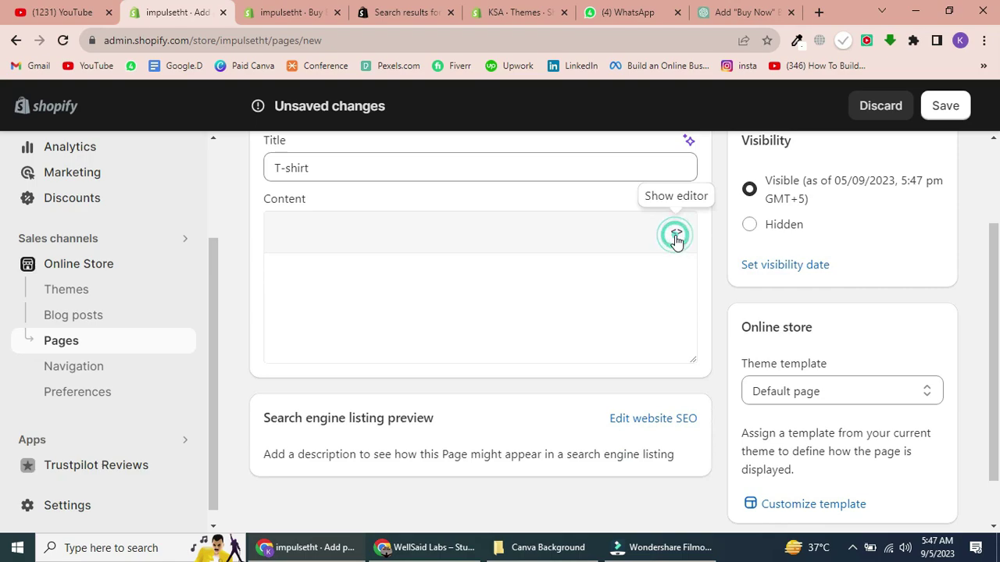
{"action": "left_click", "coordinate": [439, 323]}
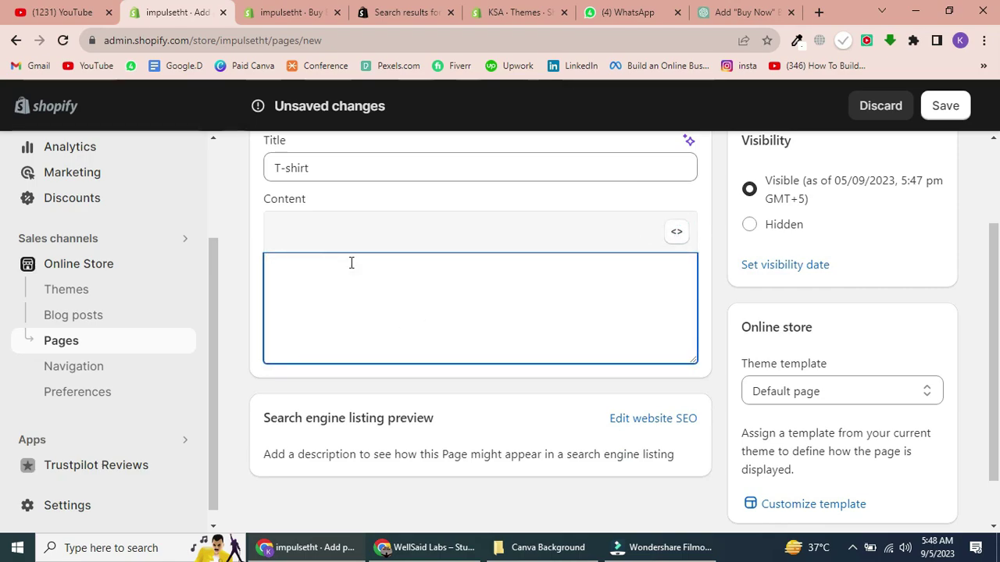
{"action": "key", "text": "ctrl+v"}
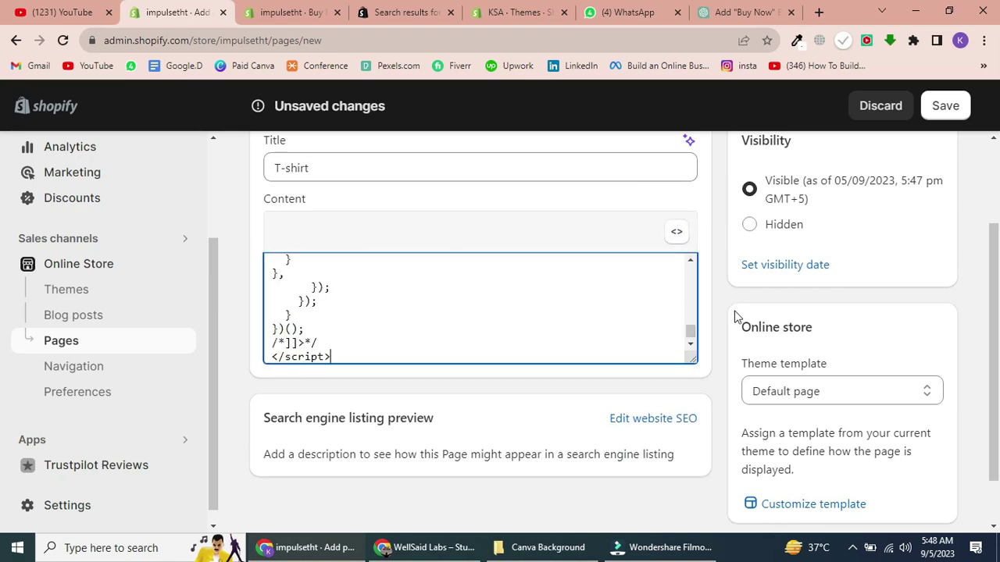
{"action": "left_click", "coordinate": [689, 334]}
{"action": "left_click_drag", "start_coordinate": [690, 334], "coordinate": [690, 309]}
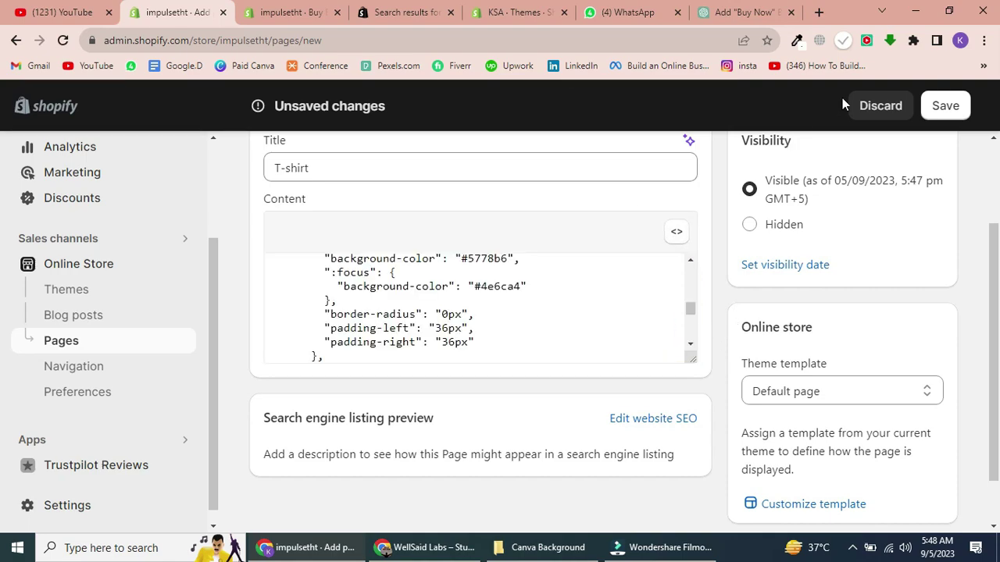
{"action": "left_click", "coordinate": [930, 107]}
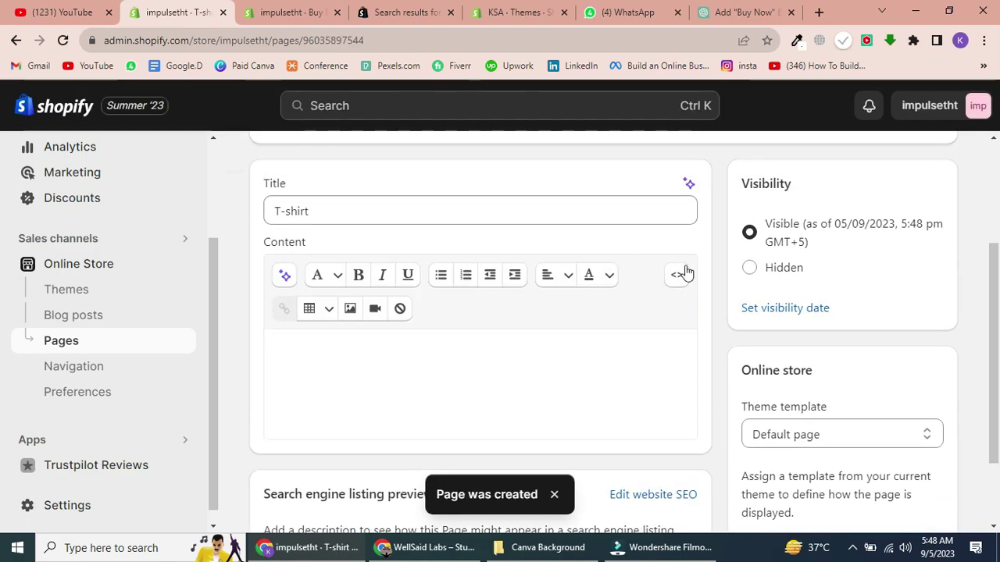
- Check the saved T-shirt page's HTML content and view the page with its embedded product on the online store
{"action": "left_click", "coordinate": [678, 275]}
{"action": "left_click_drag", "start_coordinate": [996, 282], "coordinate": [993, 212]}
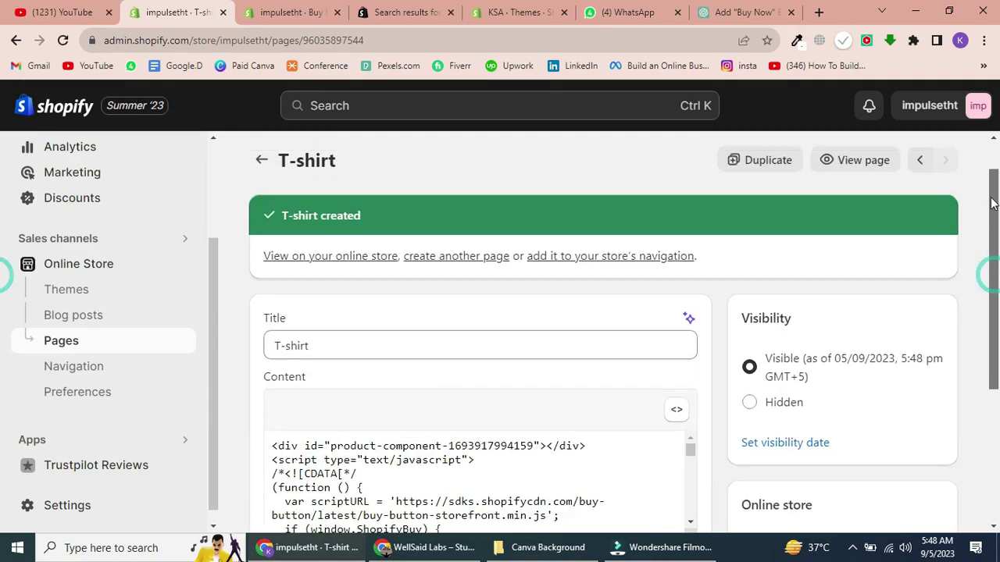
{"action": "left_click", "coordinate": [850, 173]}
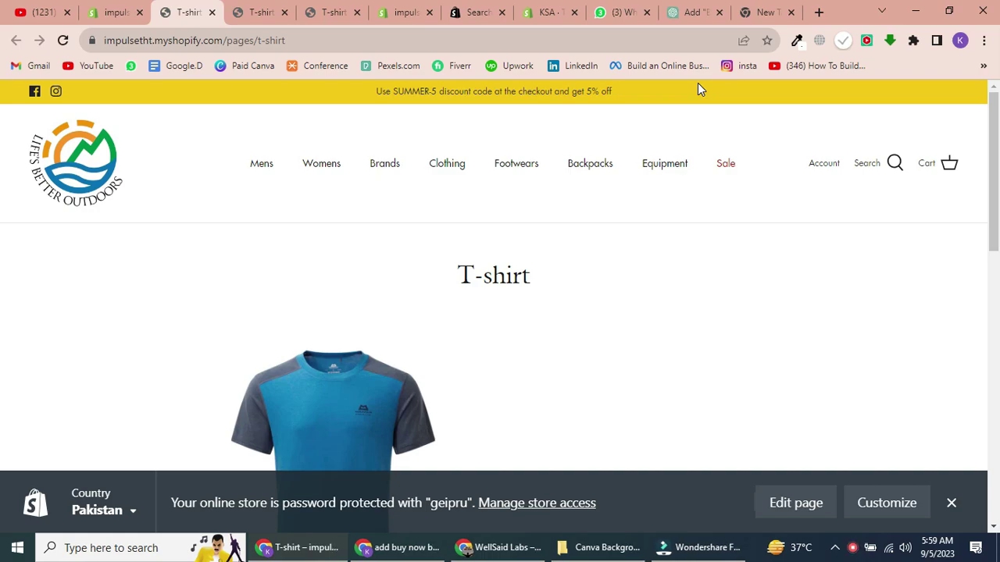
{"action": "left_click_drag", "start_coordinate": [997, 153], "coordinate": [985, 293]}
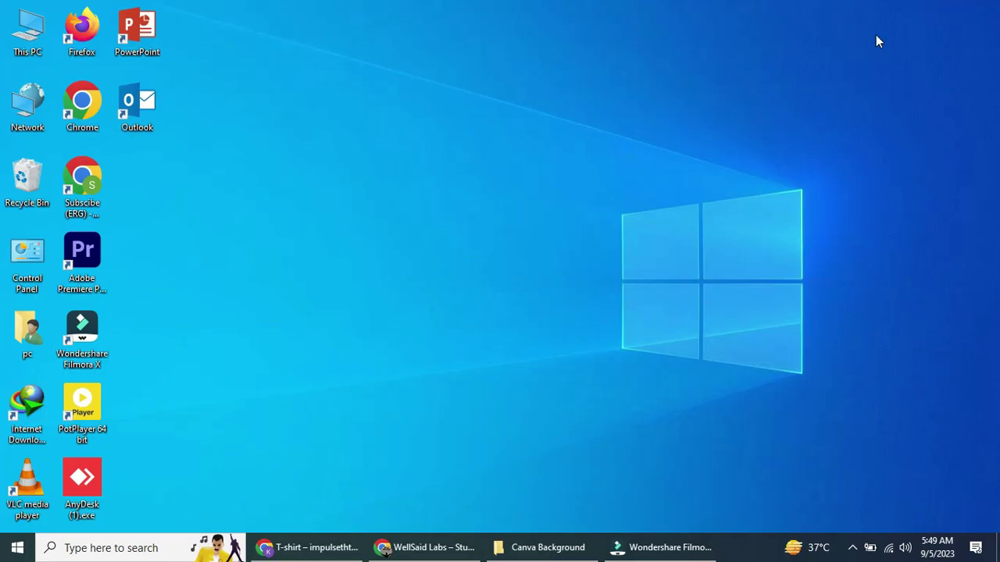